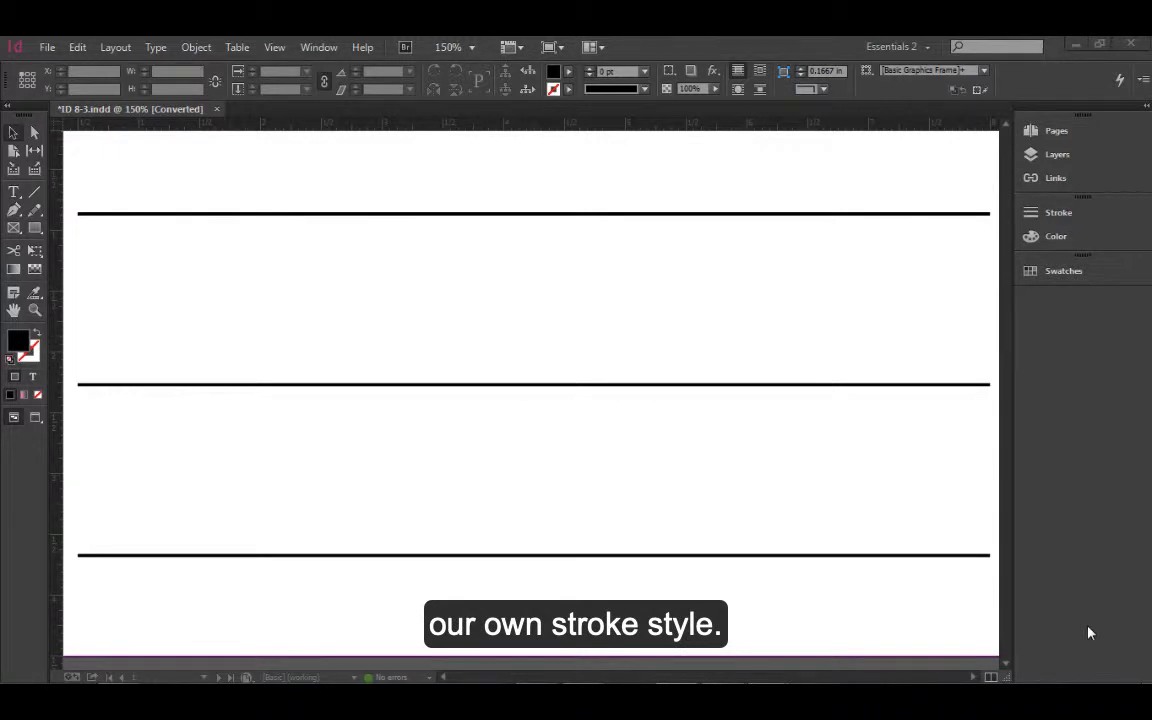
Step: Open the Stroke panel, float it over the page outside the dock, and view the available stroke types
{"action": "left_click", "coordinate": [1088, 212]}
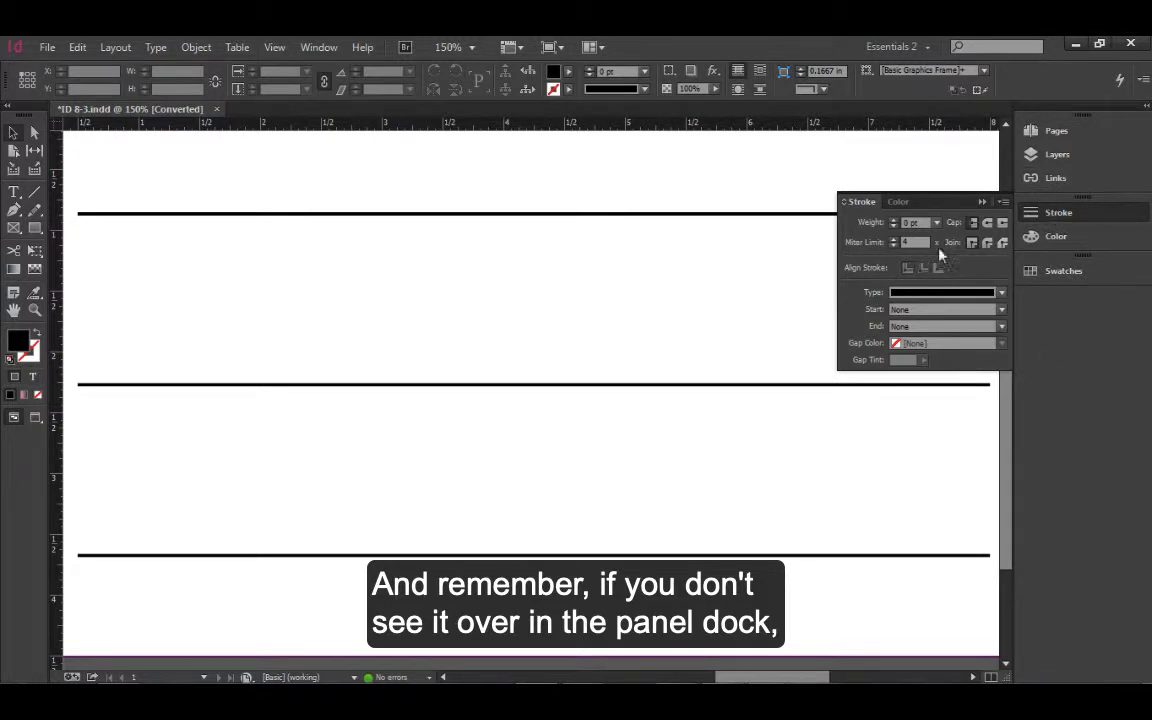
{"action": "left_click", "coordinate": [318, 47]}
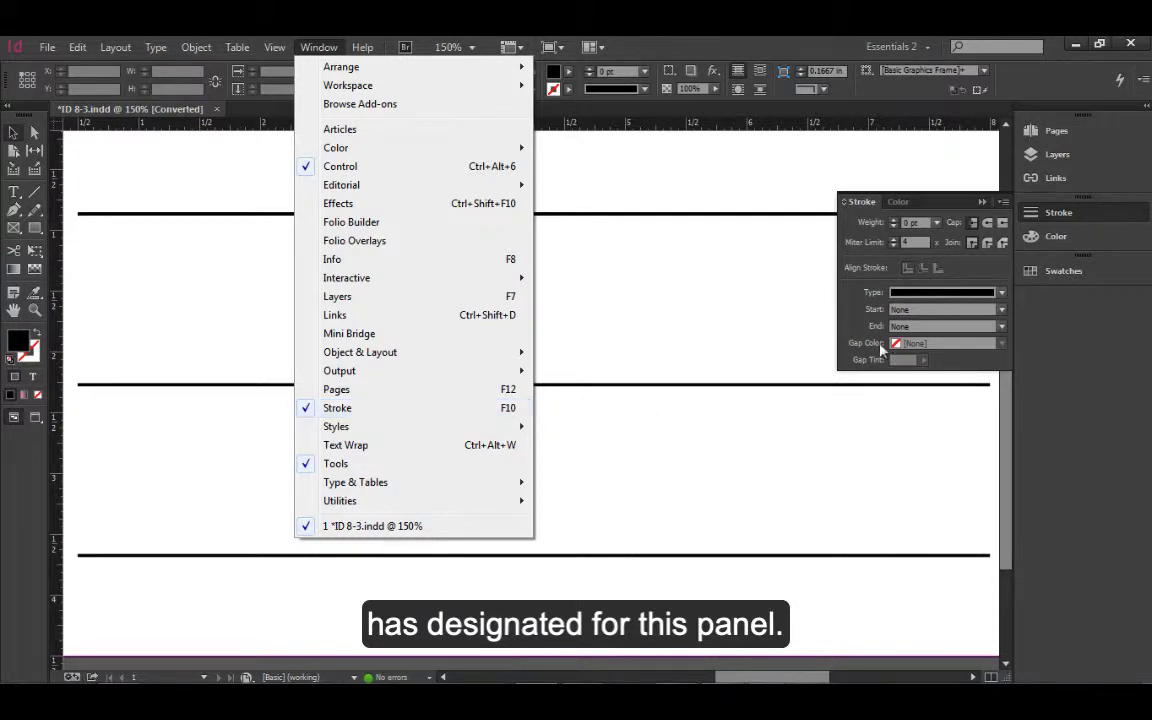
{"action": "left_click", "coordinate": [866, 205]}
{"action": "left_click_drag", "start_coordinate": [854, 206], "coordinate": [766, 170]}
{"action": "left_click", "coordinate": [980, 202]}
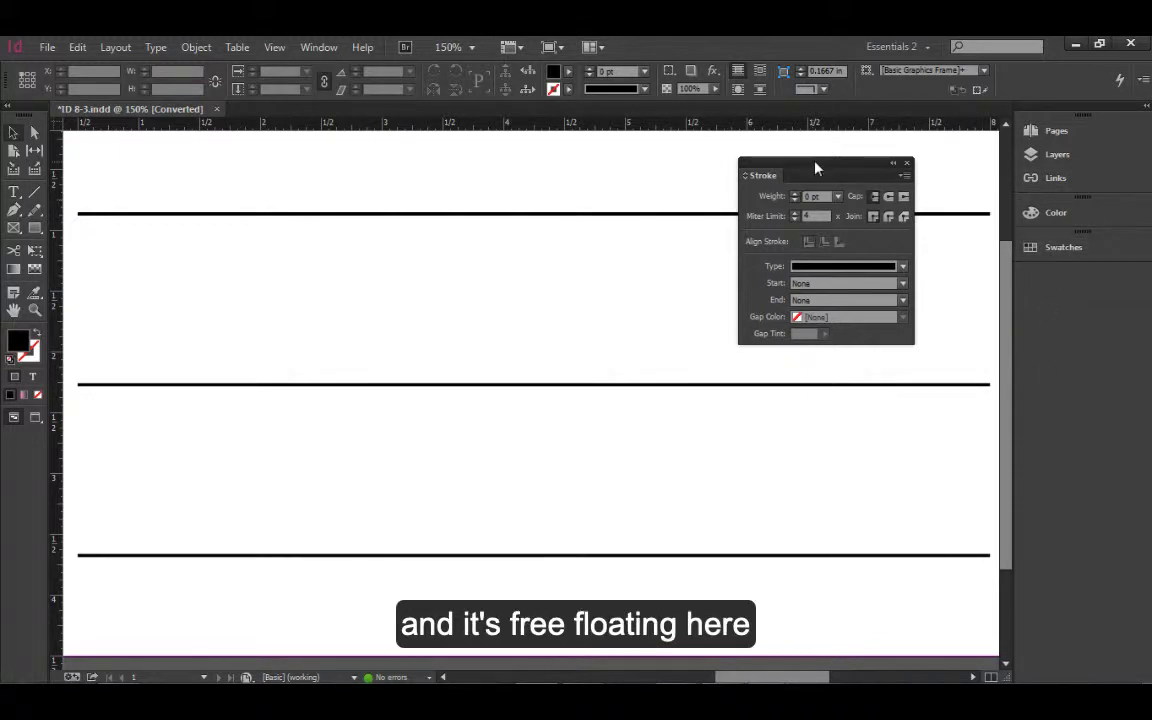
{"action": "left_click_drag", "start_coordinate": [815, 165], "coordinate": [848, 162]}
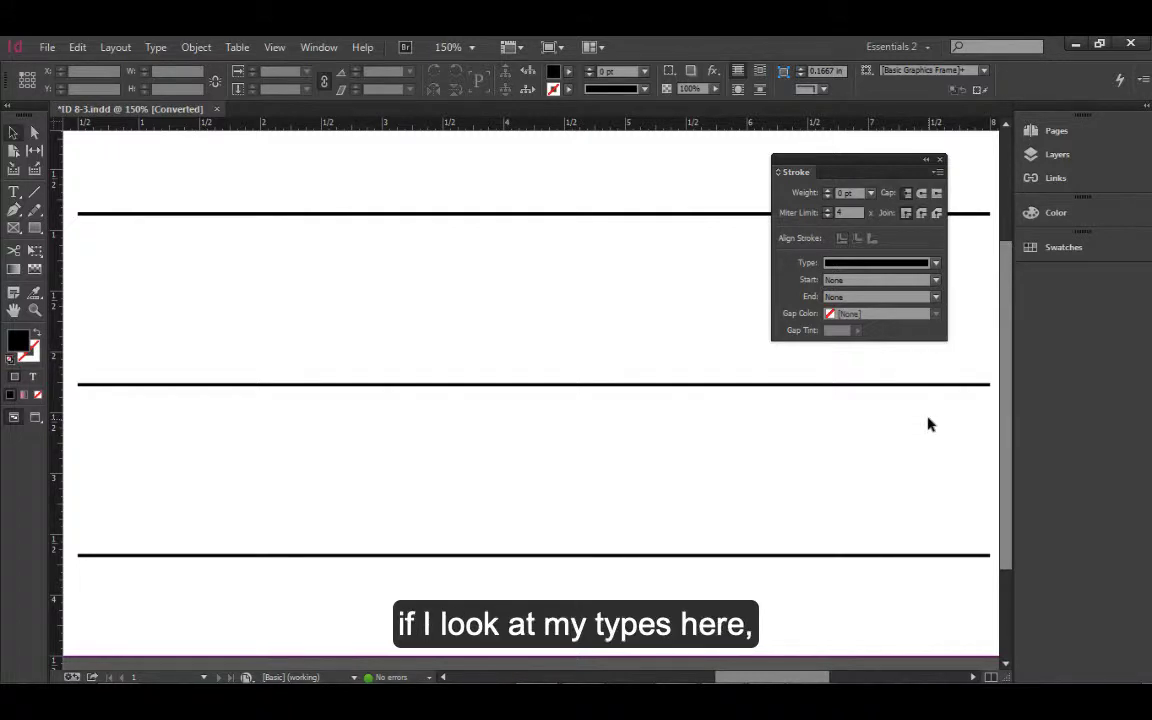
{"action": "left_click", "coordinate": [934, 263]}
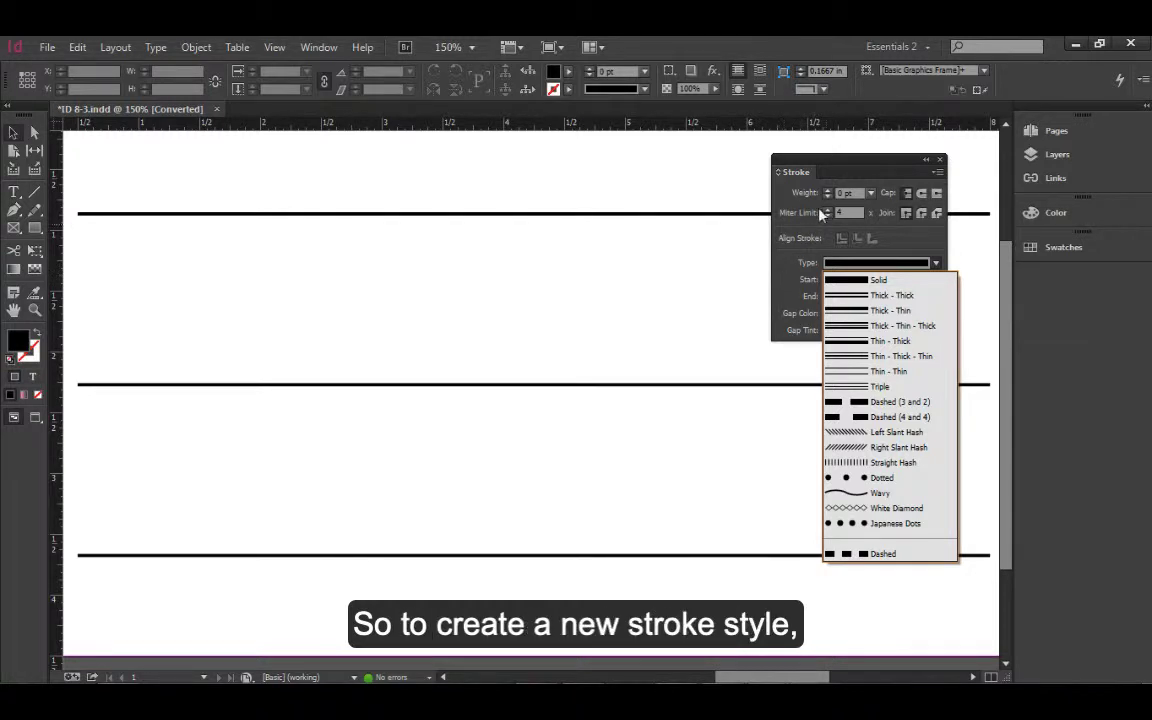
{"action": "left_click", "coordinate": [850, 169]}
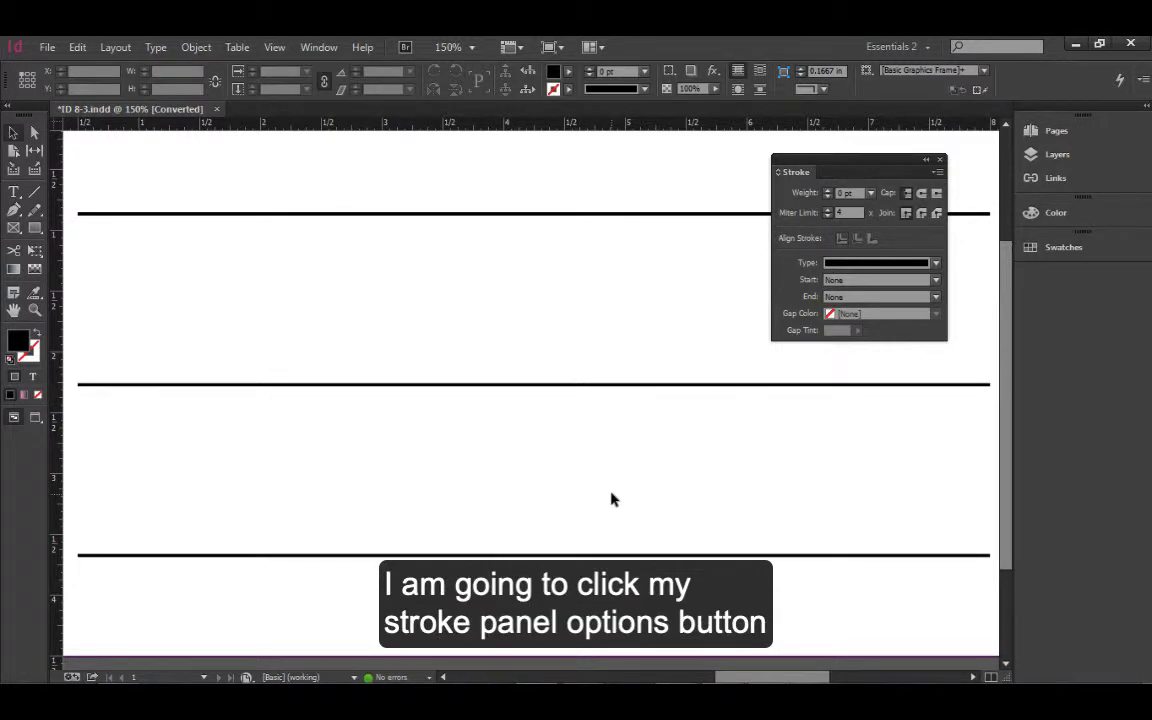
Step: Start a new stroke style of type Dash and name it "Dashed Example"
{"action": "left_click", "coordinate": [937, 173]}
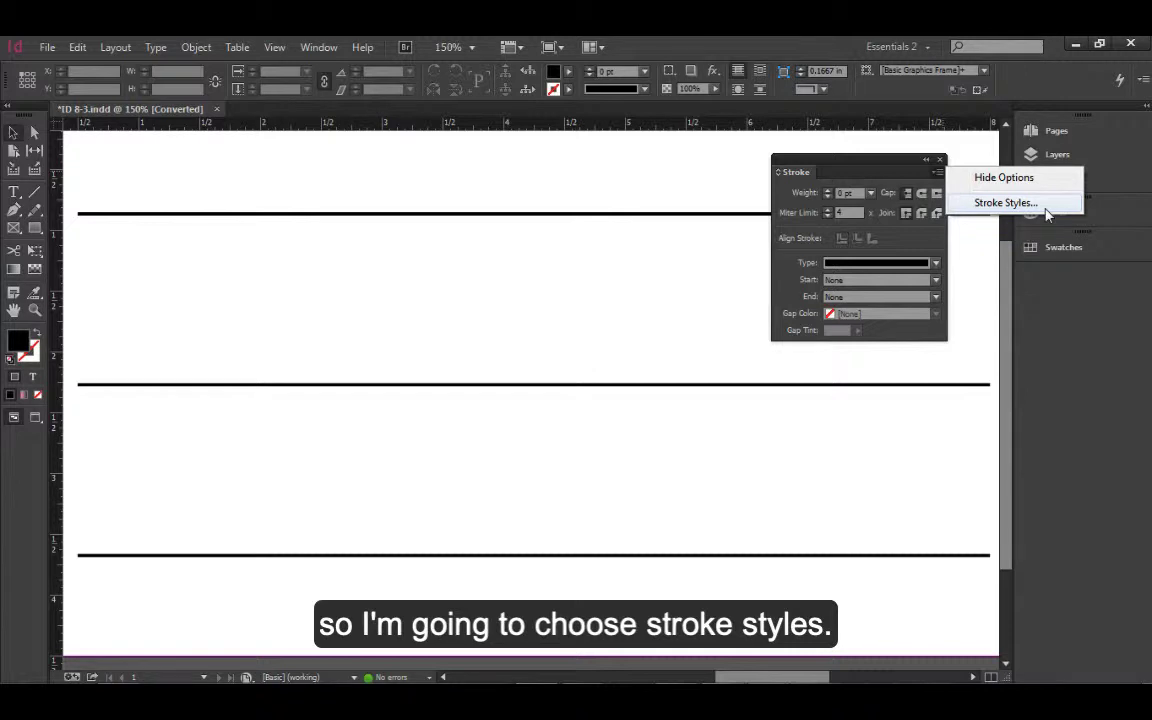
{"action": "left_click", "coordinate": [1005, 203]}
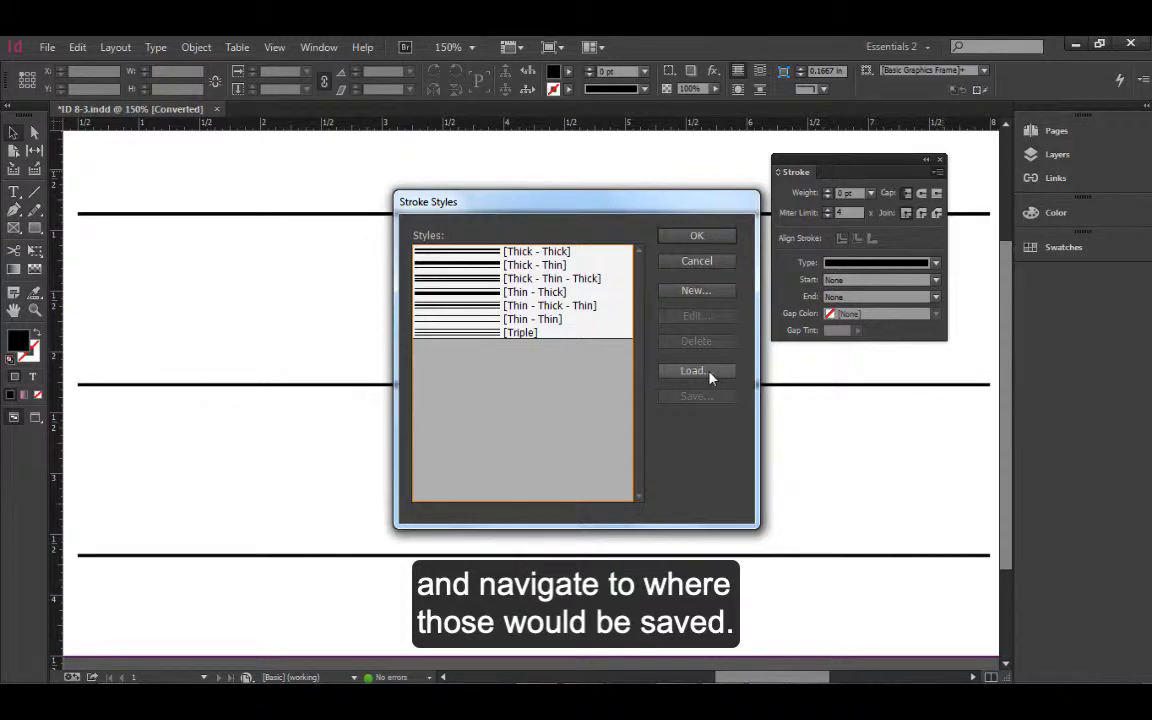
{"action": "left_click", "coordinate": [727, 295]}
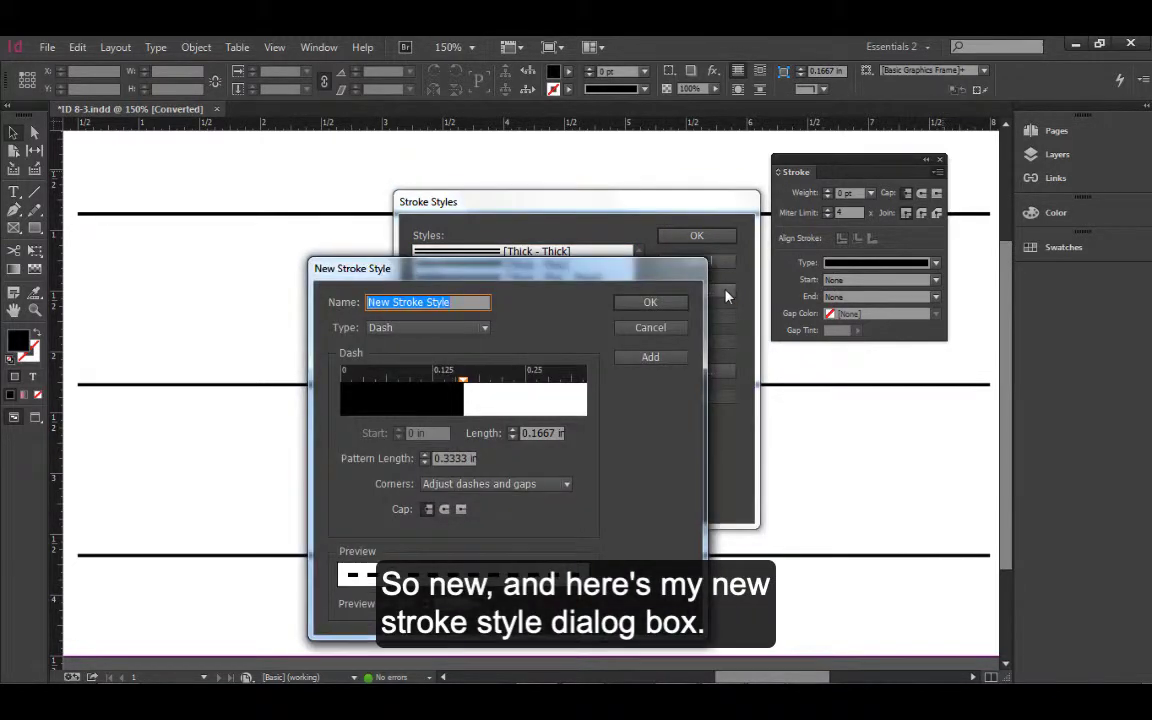
{"action": "left_click_drag", "start_coordinate": [582, 278], "coordinate": [603, 200]}
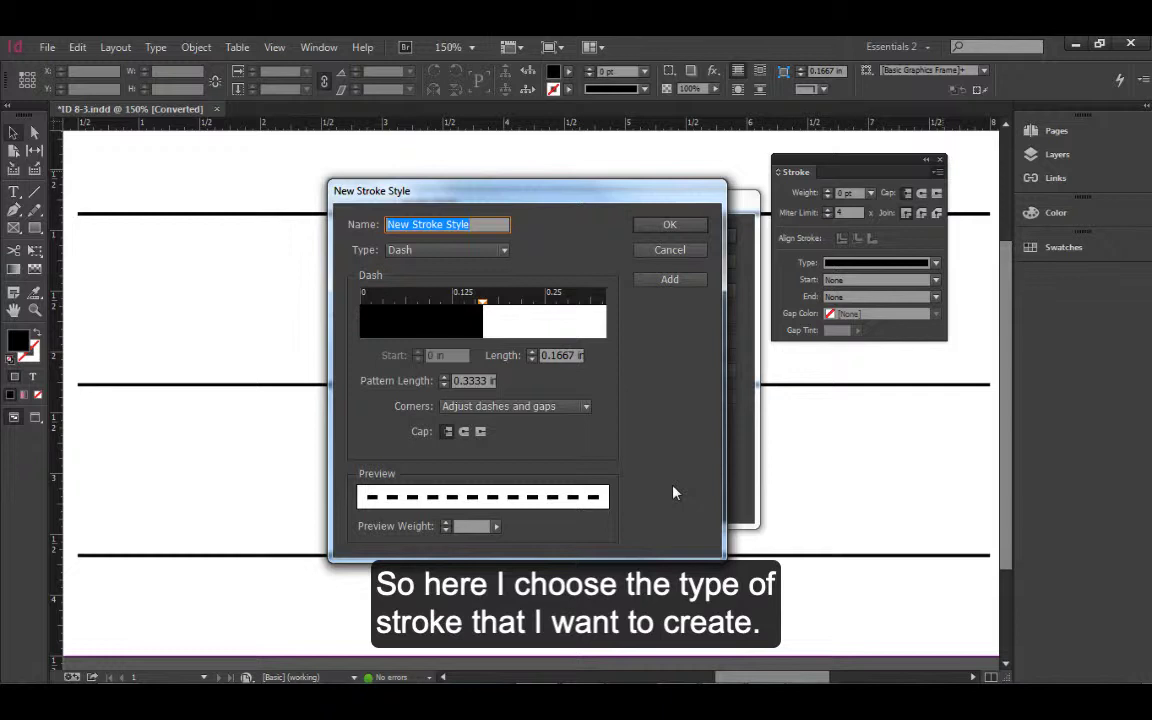
{"action": "left_click", "coordinate": [505, 256]}
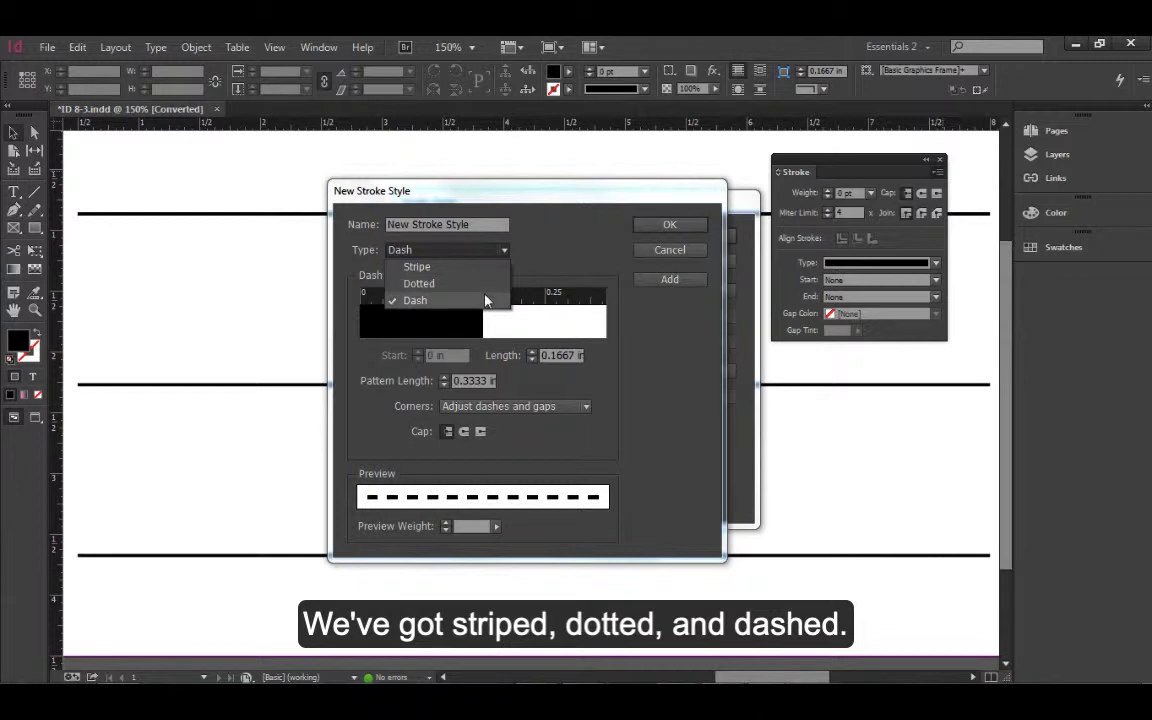
{"action": "left_click", "coordinate": [486, 300]}
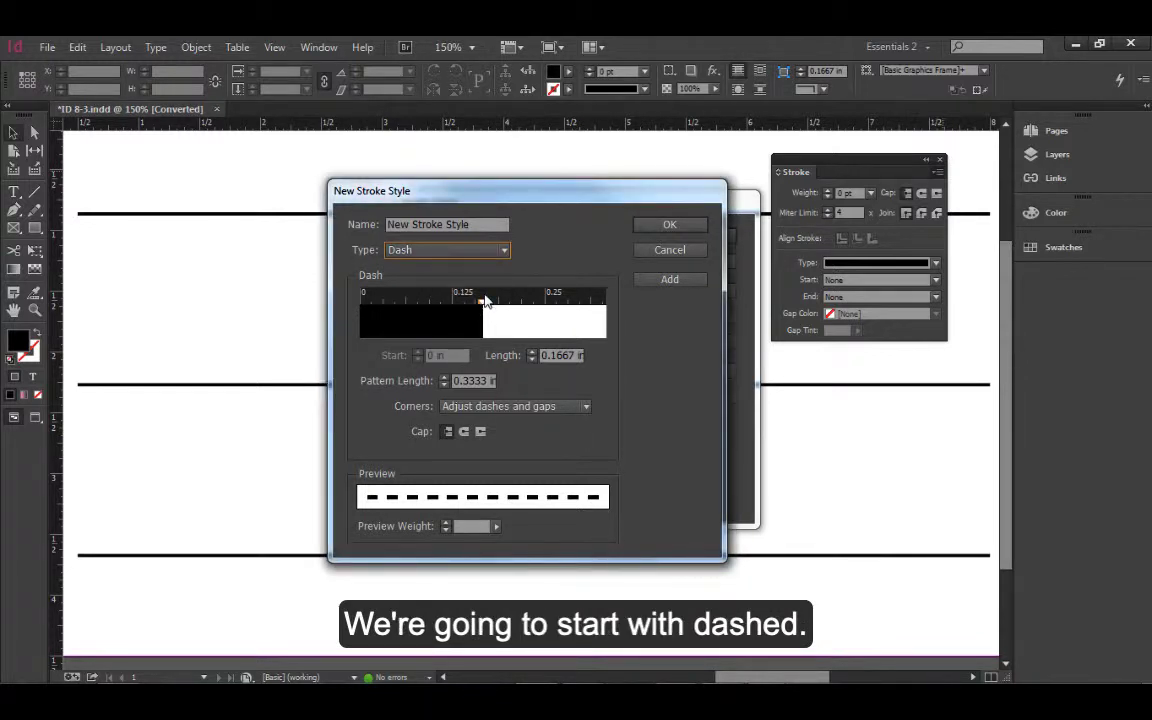
{"action": "left_click_drag", "start_coordinate": [493, 224], "coordinate": [375, 230]}
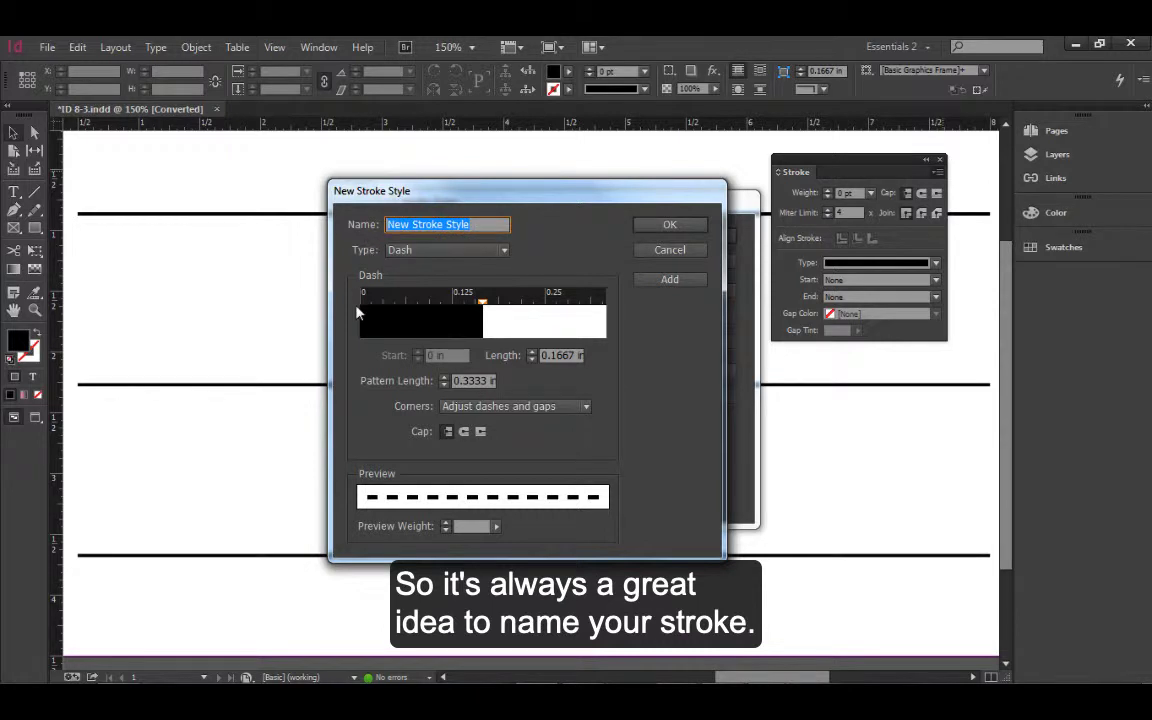
{"action": "type", "text": "Das"}
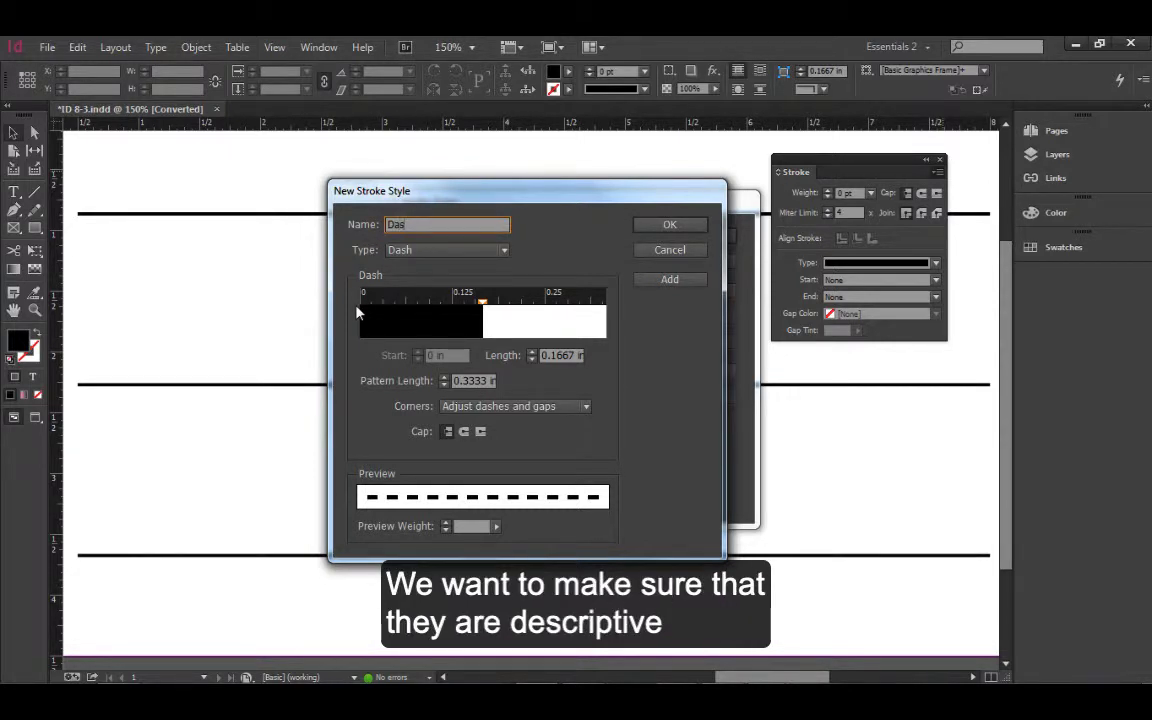
{"action": "type", "text": "hed"}
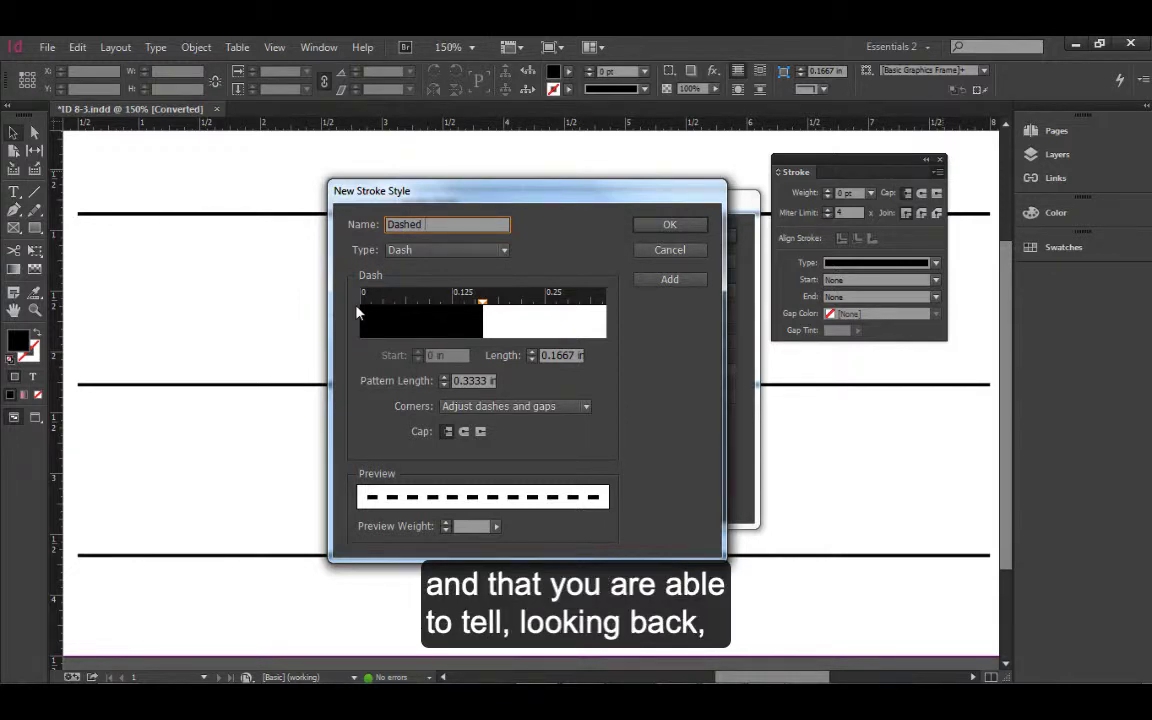
{"action": "type", "text": " Example"}
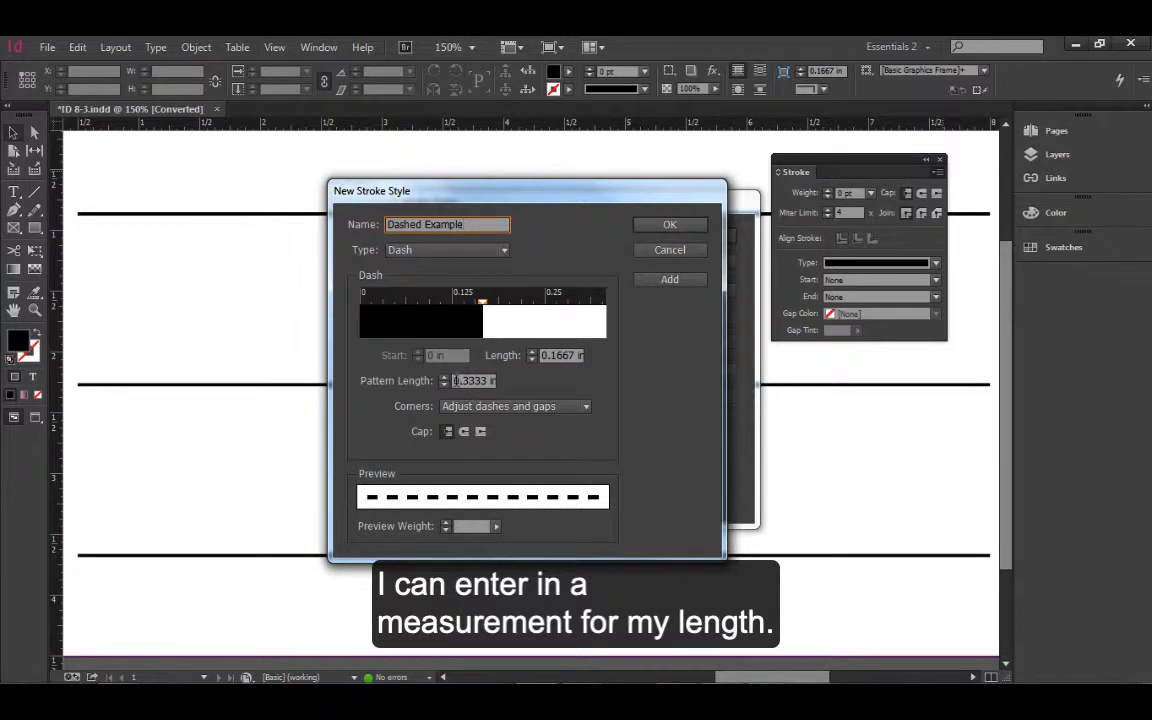
Step: Increase the dash pattern length to 0.6875 in and shorten the dash to about 0.25 in
{"action": "left_click", "coordinate": [446, 377]}
{"action": "left_click", "coordinate": [446, 378]}
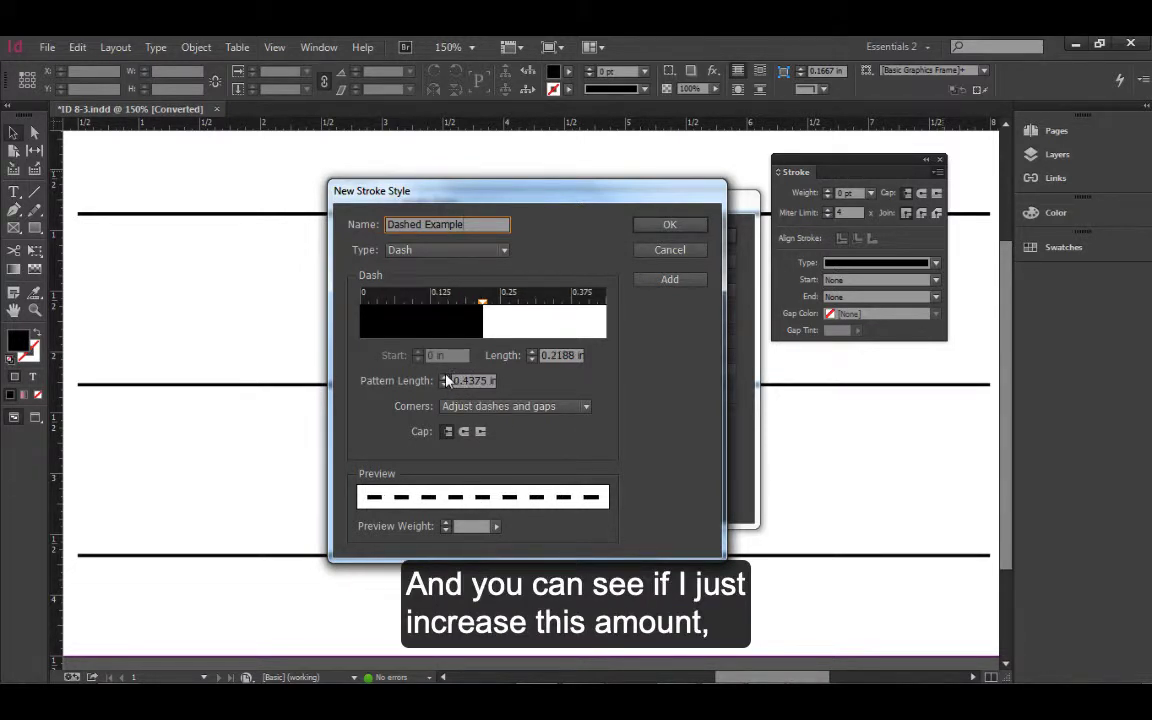
{"action": "left_click", "coordinate": [446, 378]}
{"action": "left_click", "coordinate": [446, 378]}
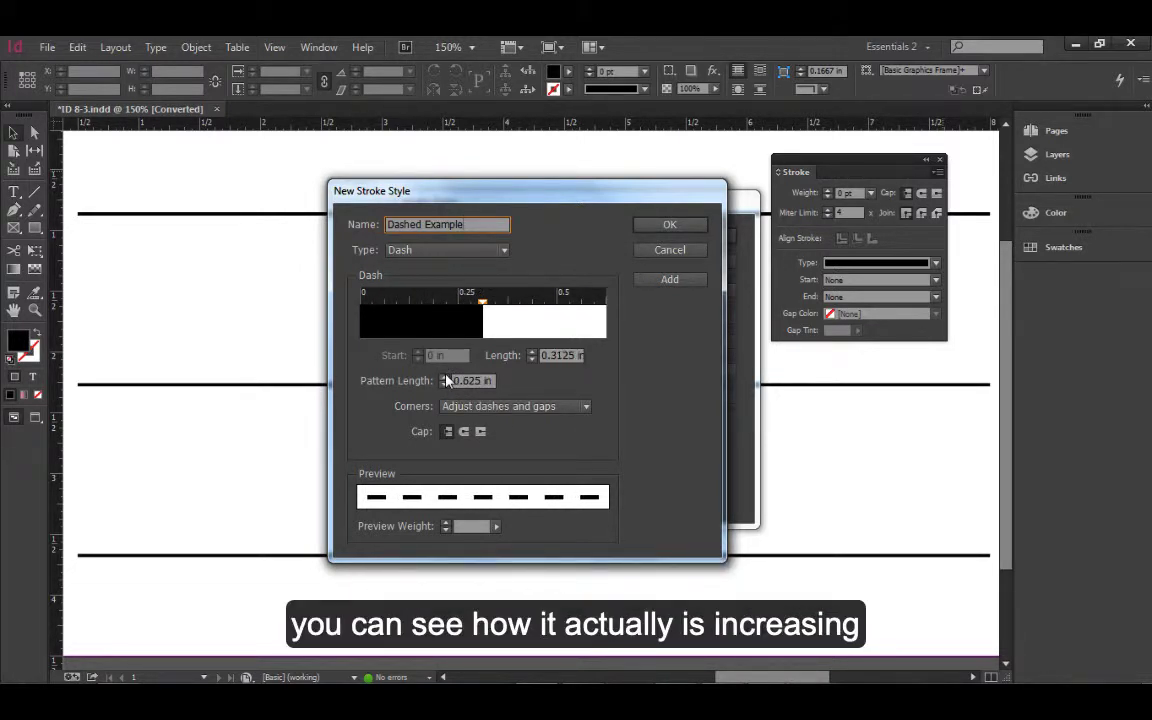
{"action": "left_click", "coordinate": [446, 378]}
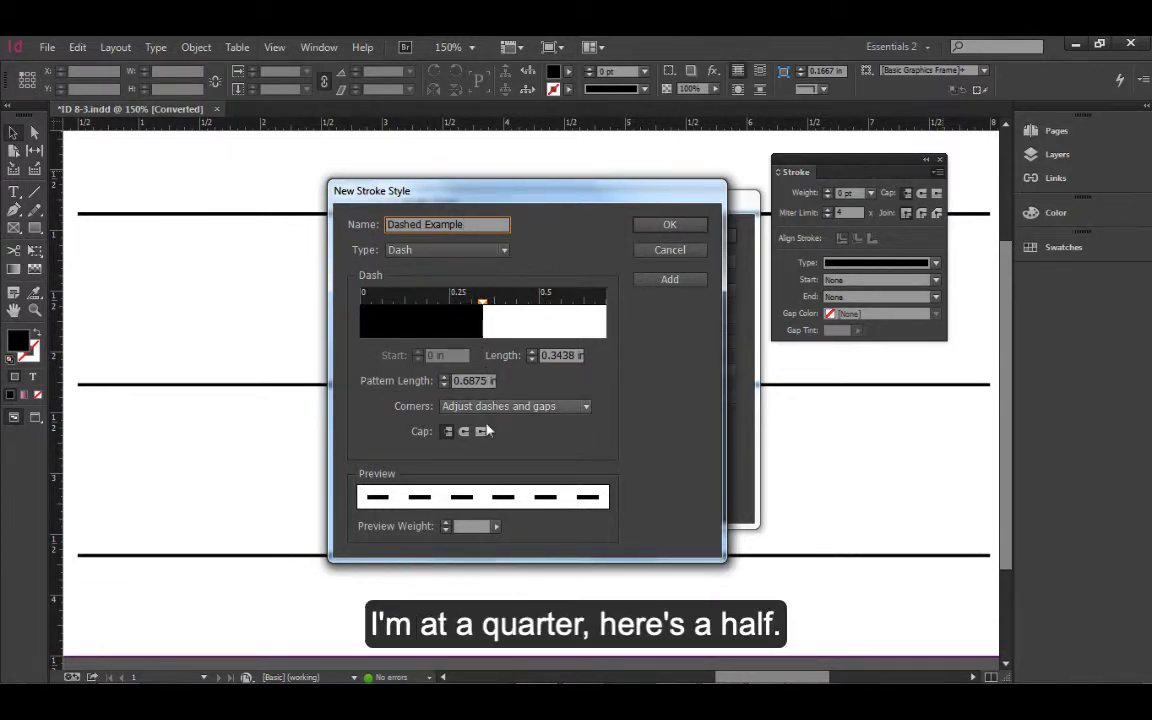
{"action": "left_click_drag", "start_coordinate": [484, 304], "coordinate": [452, 325]}
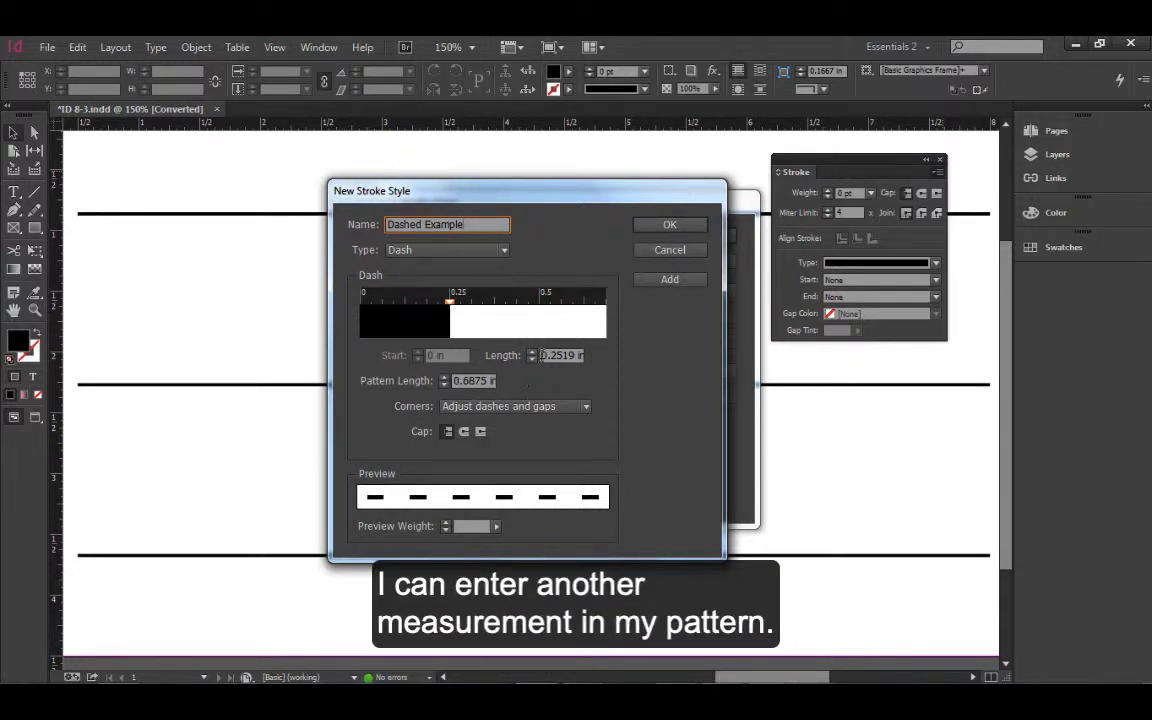
Step: Raise the dash length to 0.3125 in and increase the pattern length to 1.125 in
{"action": "left_click", "coordinate": [533, 352]}
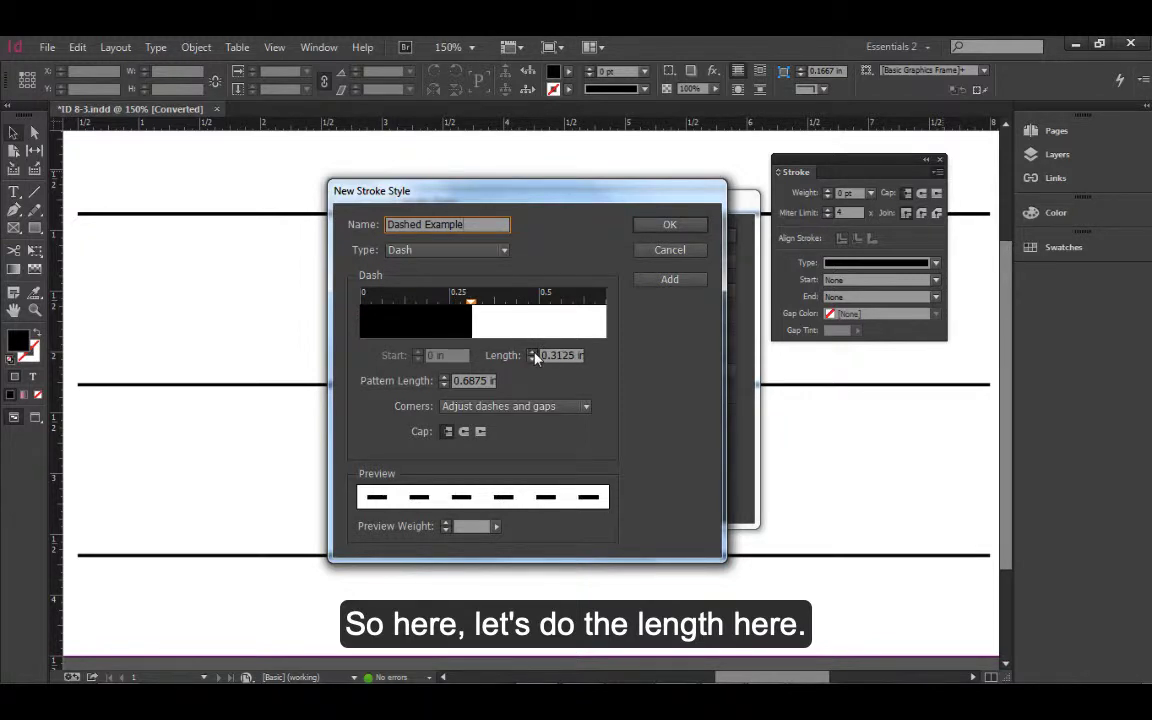
{"action": "left_click", "coordinate": [444, 378]}
{"action": "left_click", "coordinate": [444, 378]}
{"action": "left_click", "coordinate": [446, 380]}
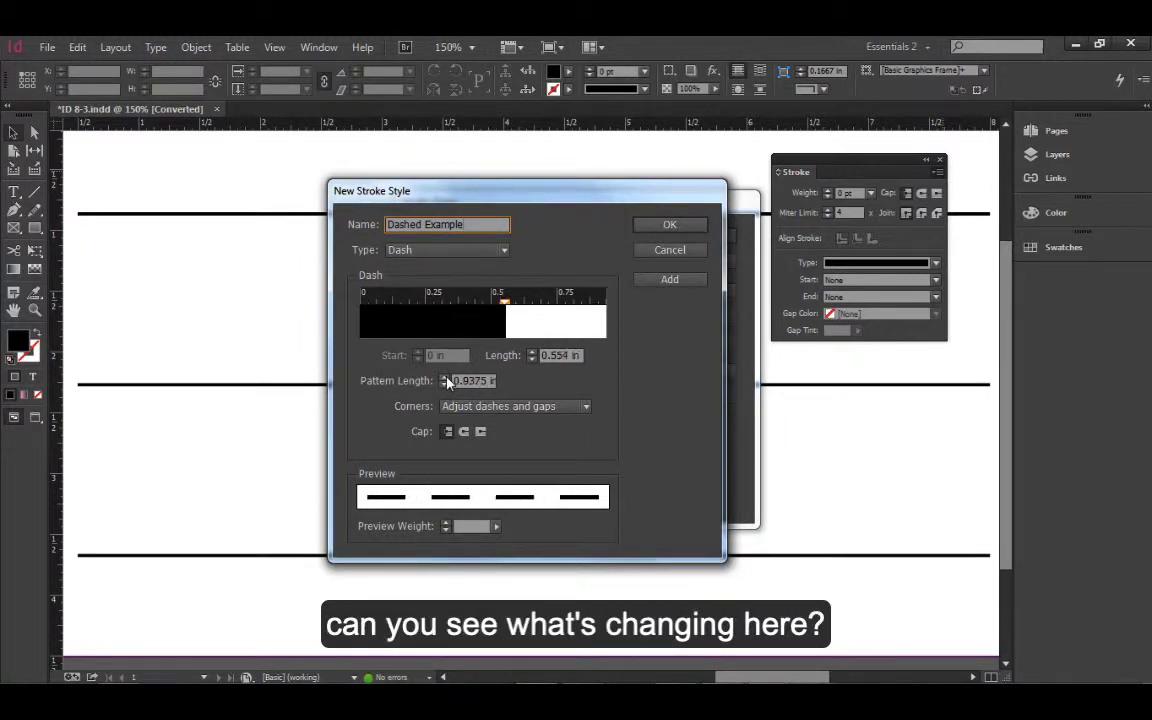
{"action": "left_click", "coordinate": [446, 380]}
{"action": "left_click", "coordinate": [446, 380]}
{"action": "left_click", "coordinate": [446, 380]}
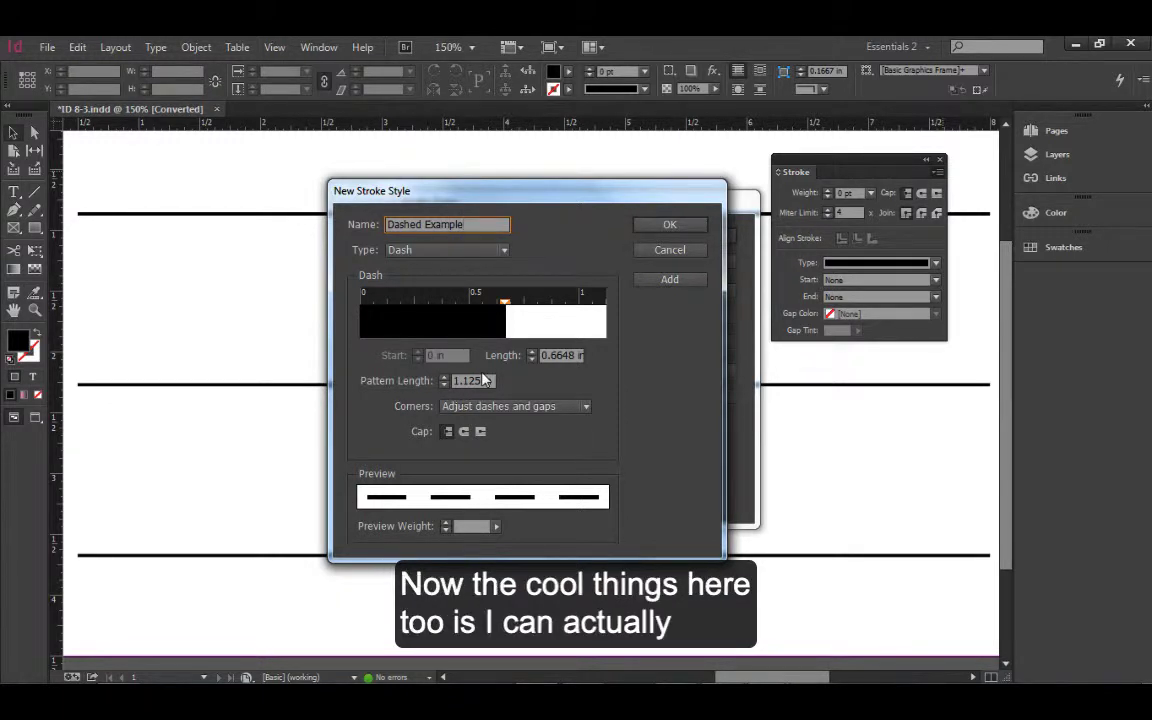
Step: Add a second dash about 0.19 in long starting at about 0.87 in, and reduce the pattern length to 0.75 in
{"action": "left_click_drag", "start_coordinate": [553, 330], "coordinate": [594, 344]}
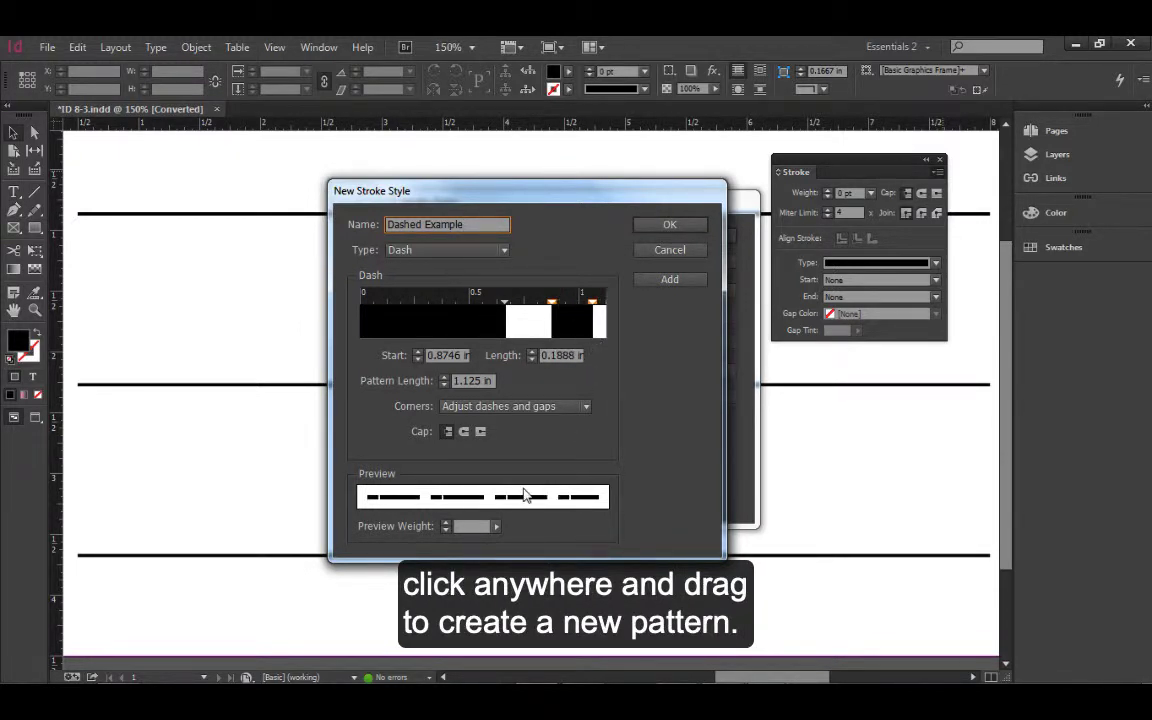
{"action": "left_click", "coordinate": [445, 384]}
{"action": "left_click", "coordinate": [445, 384]}
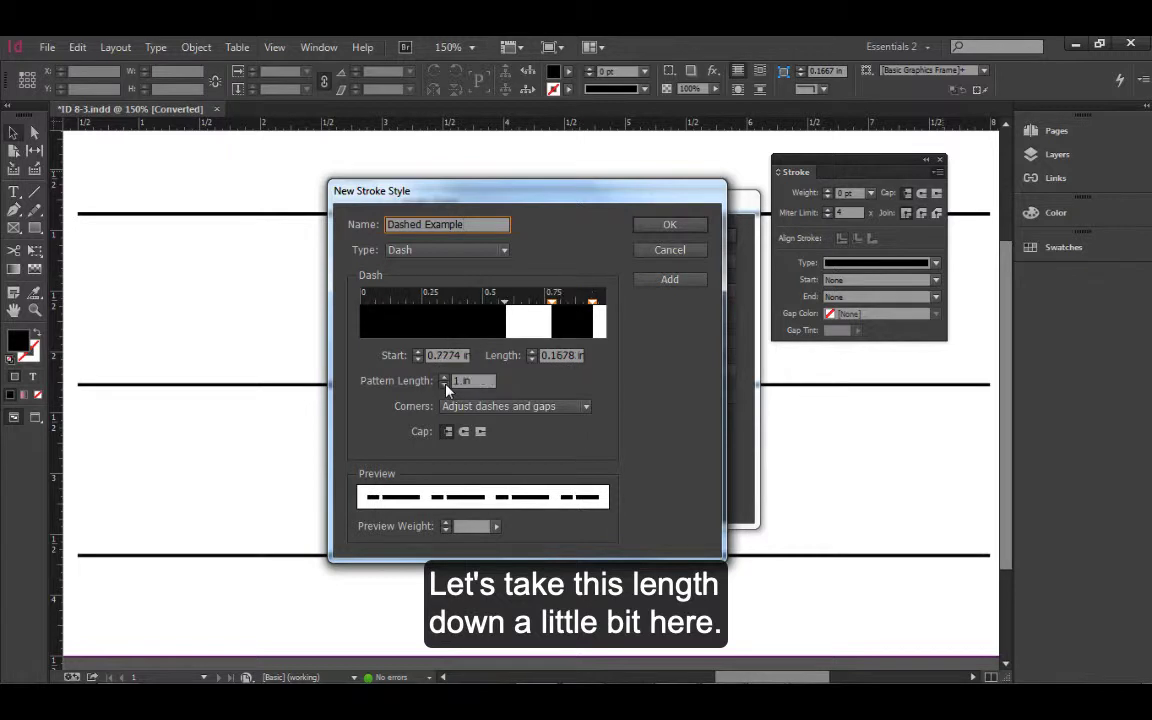
{"action": "left_click", "coordinate": [445, 384]}
{"action": "left_click", "coordinate": [445, 384]}
{"action": "left_click", "coordinate": [445, 384]}
{"action": "left_click", "coordinate": [445, 384]}
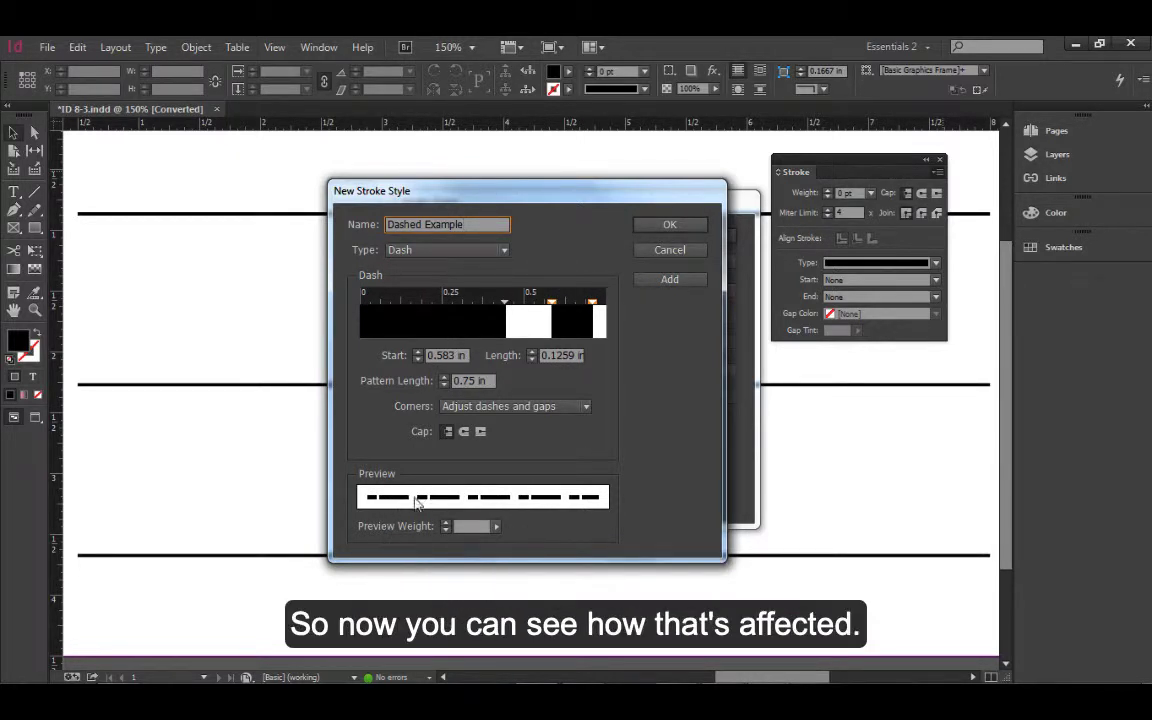
Step: Shorten the first dash to about 0.25 in and reshape the second to start at about 0.5 in with a length of about 0.14 in
{"action": "left_click", "coordinate": [500, 303]}
{"action": "left_click_drag", "start_coordinate": [498, 305], "coordinate": [442, 305]}
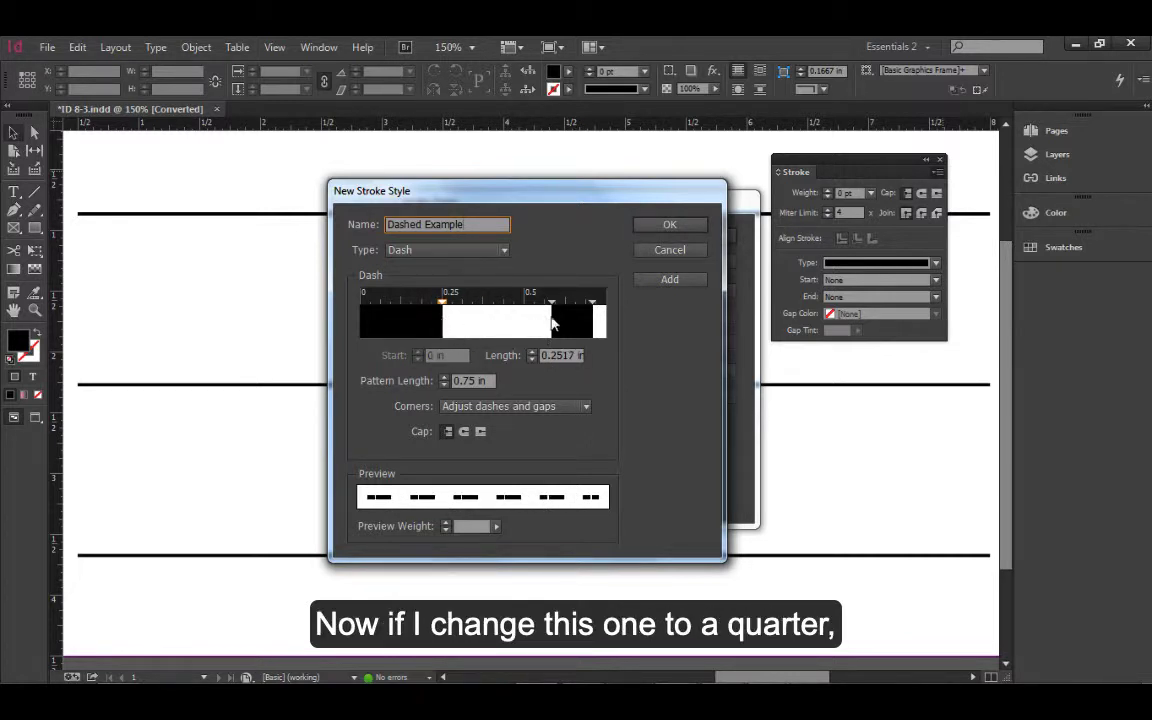
{"action": "left_click_drag", "start_coordinate": [551, 305], "coordinate": [520, 305]}
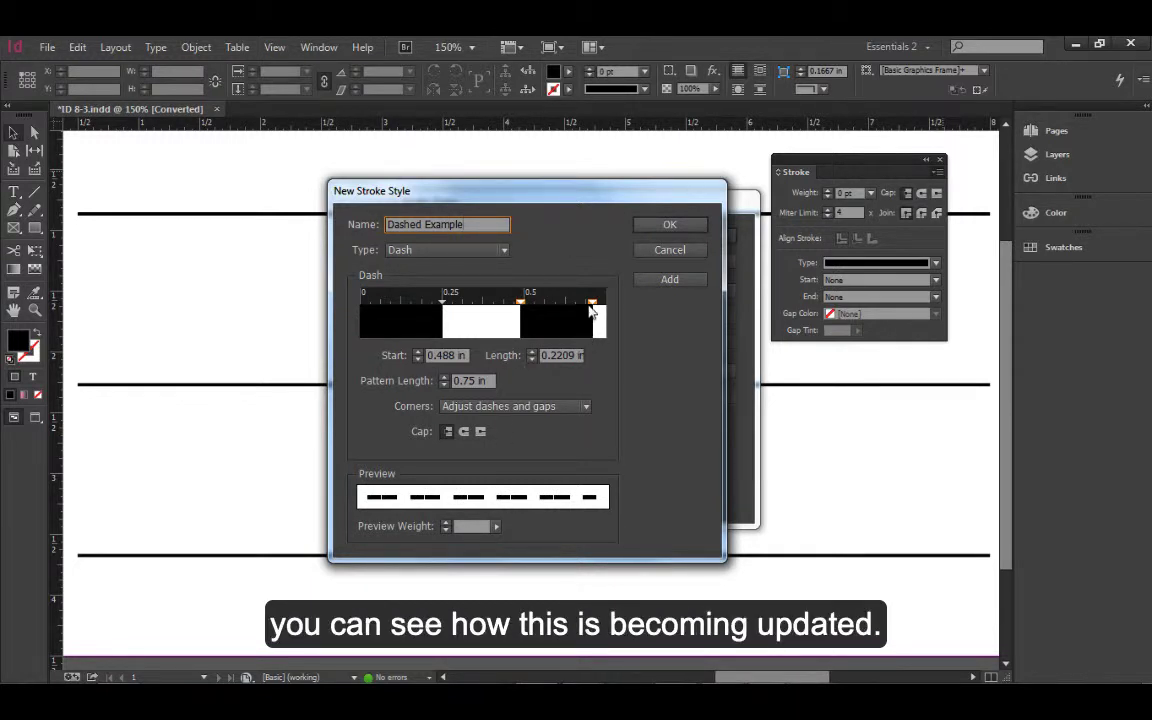
{"action": "left_click_drag", "start_coordinate": [590, 314], "coordinate": [561, 312]}
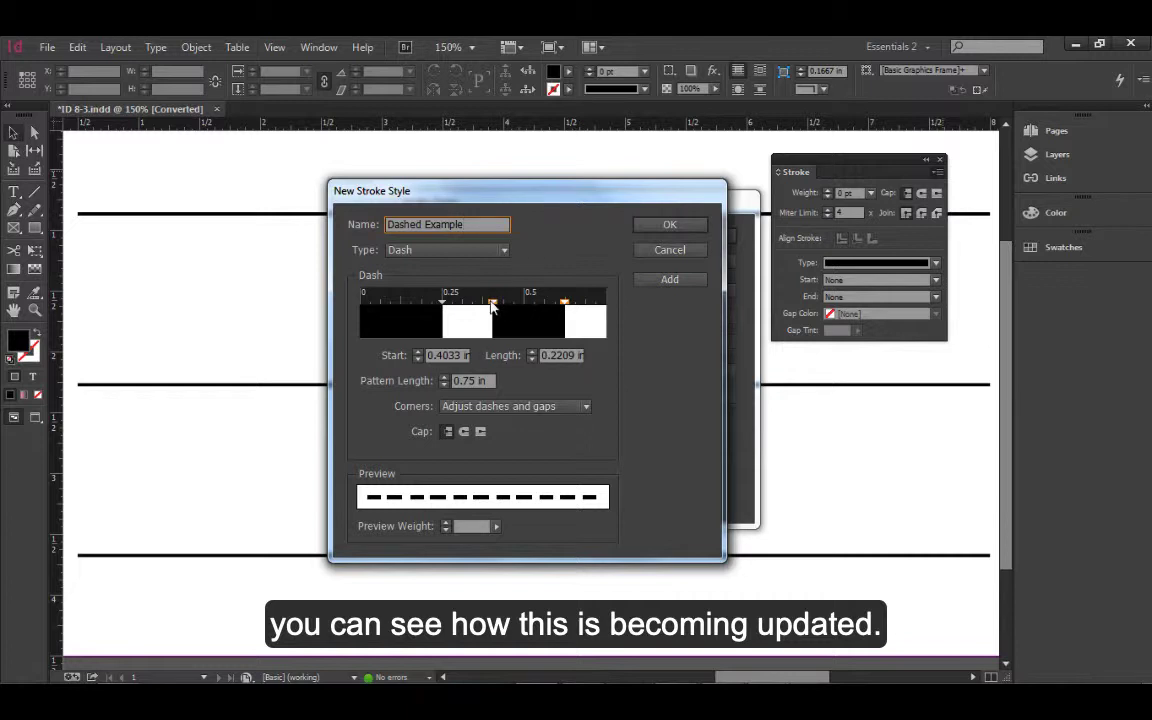
{"action": "mouse_move", "coordinate": [492, 303]}
{"action": "left_mouse_down"}
{"action": "mouse_move", "coordinate": [545, 333]}
{"action": "mouse_move", "coordinate": [540, 368]}
{"action": "mouse_move", "coordinate": [544, 330]}
{"action": "mouse_move", "coordinate": [546, 370]}
{"action": "mouse_move", "coordinate": [553, 337]}
{"action": "left_mouse_up"}
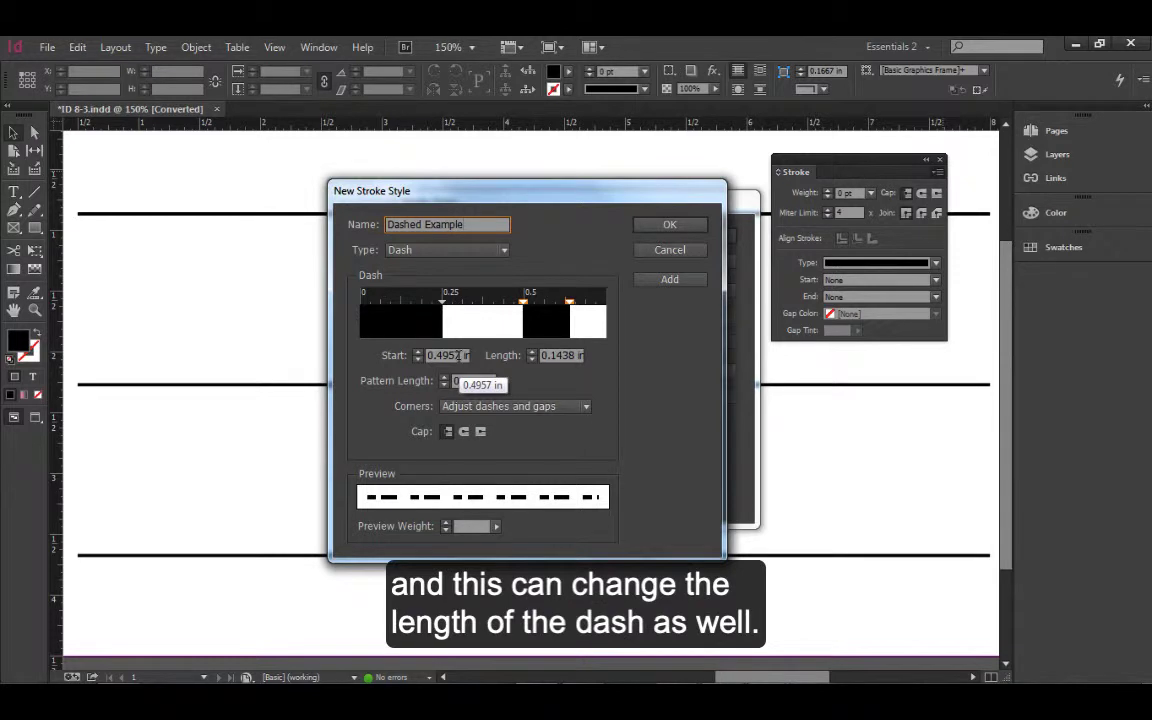
Step: Set the second dash to start at 0.5 in with a length of 0.25 in, and add the style to the stroke styles list
{"action": "left_click_drag", "start_coordinate": [427, 356], "coordinate": [460, 357]}
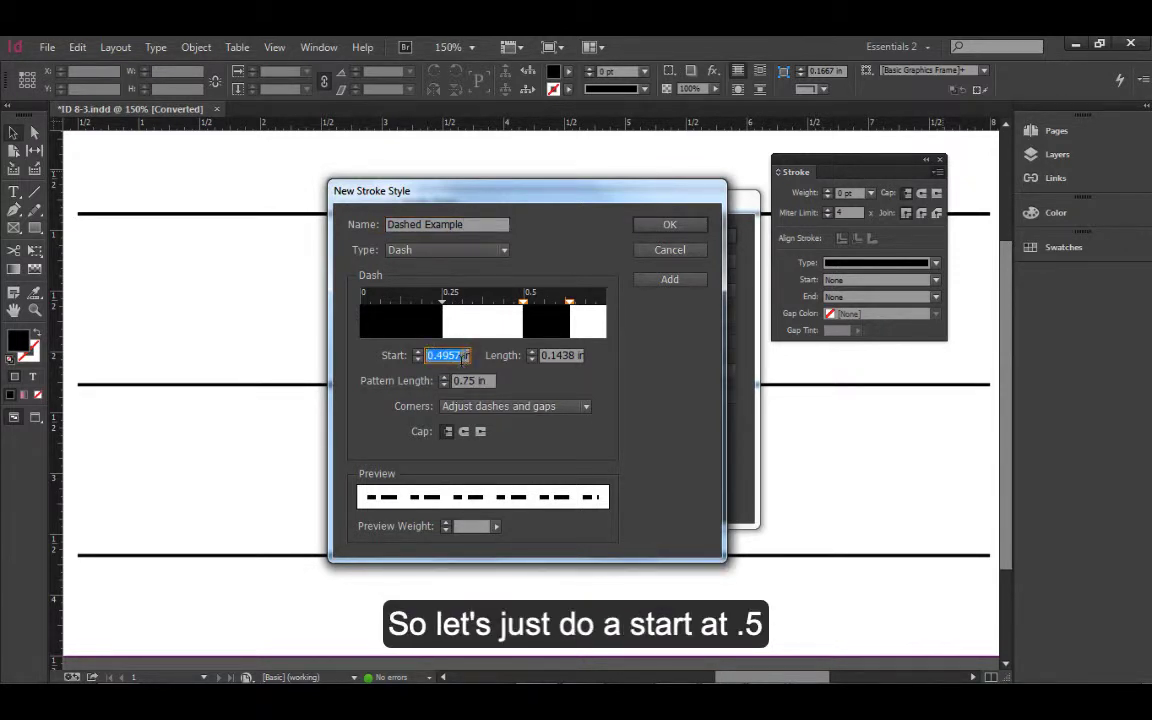
{"action": "type", "text": ".5"}
{"action": "key", "text": "Tab"}
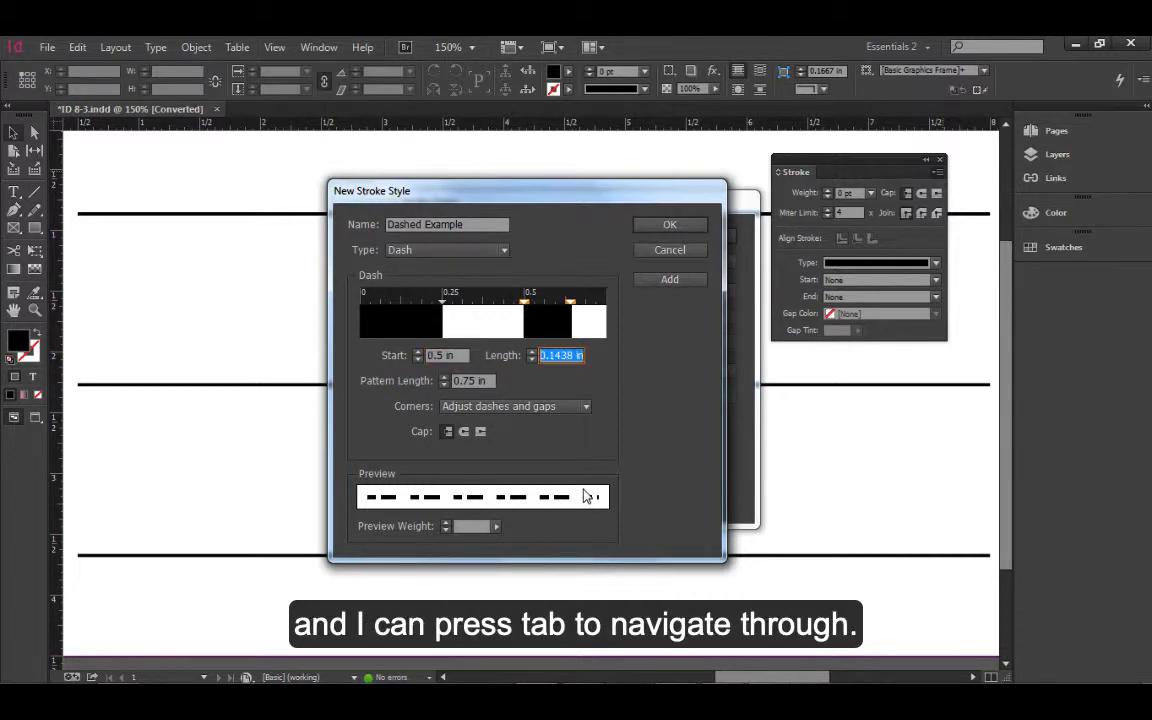
{"action": "type", "text": "."}
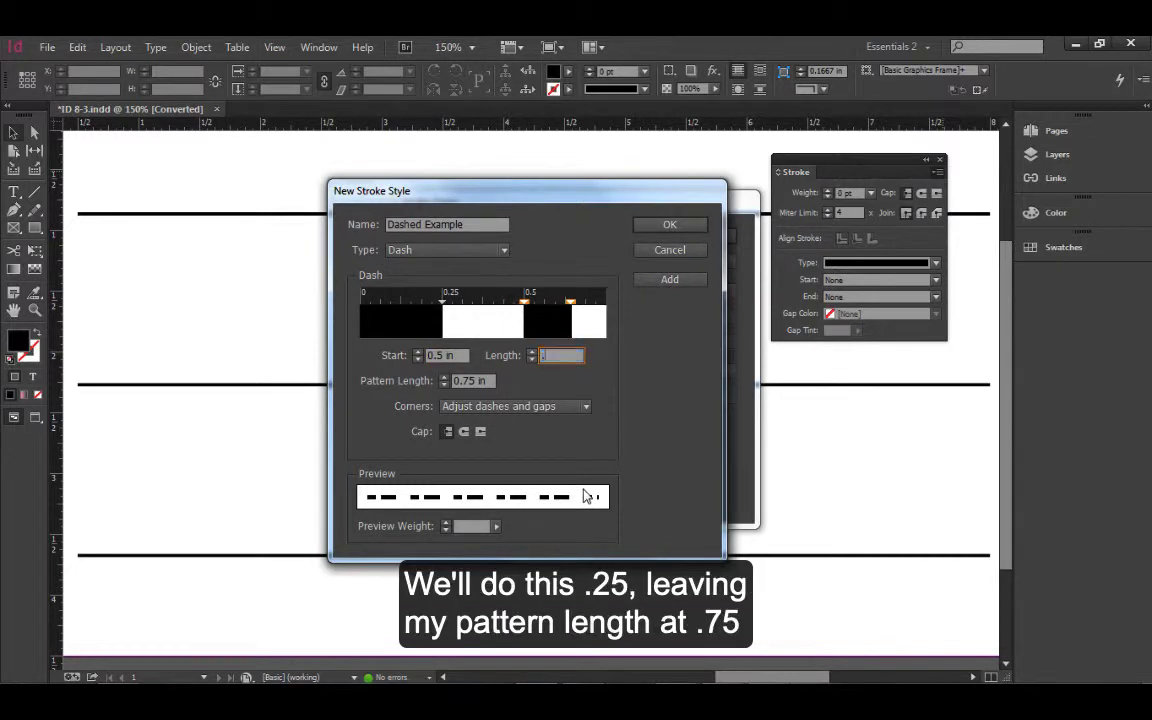
{"action": "type", "text": "25"}
{"action": "key", "text": "Tab"}
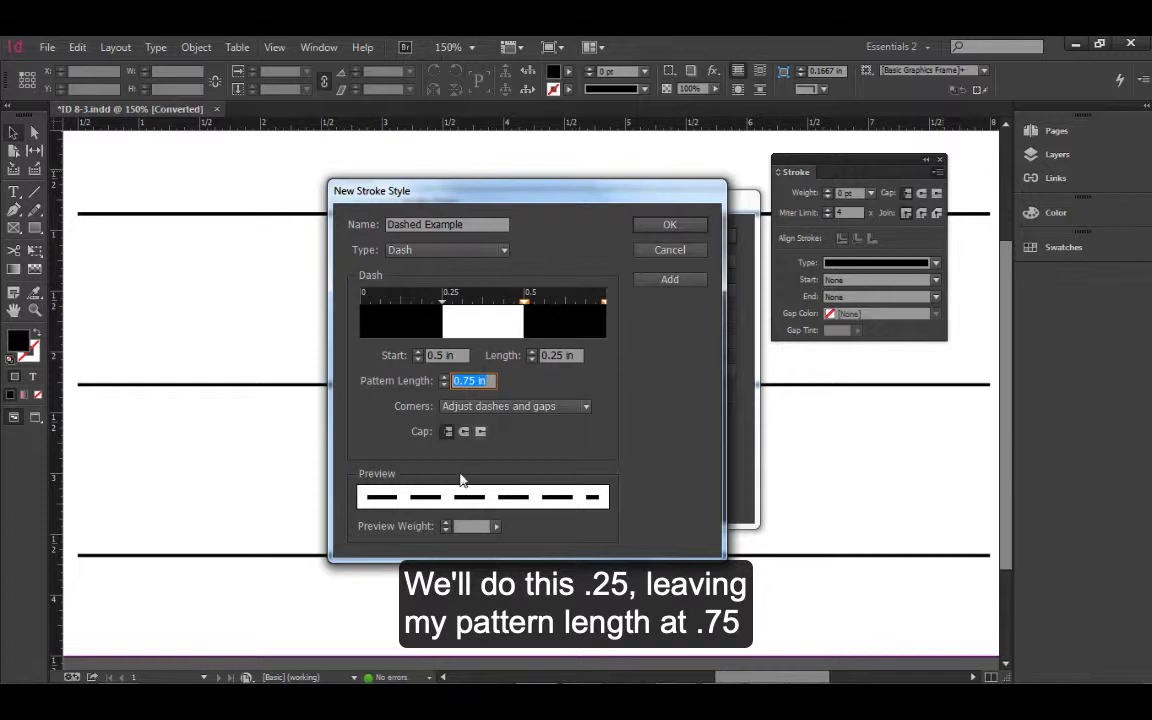
{"action": "left_click", "coordinate": [688, 285]}
{"action": "left_click_drag", "start_coordinate": [617, 200], "coordinate": [434, 212]}
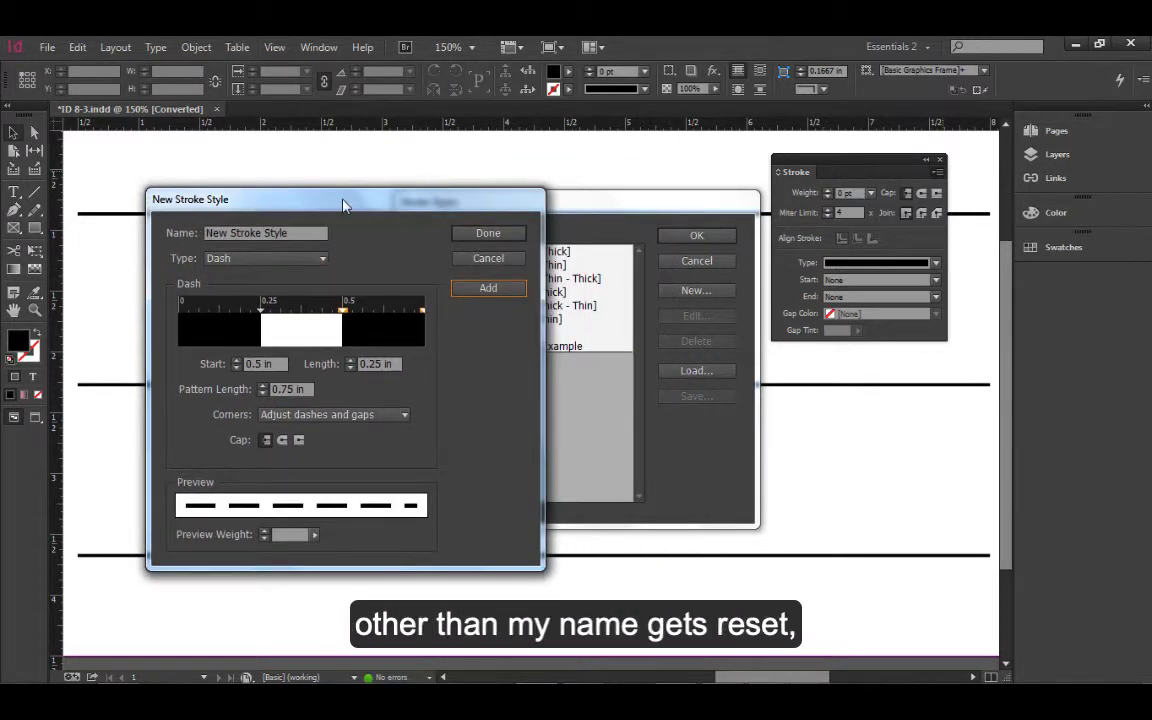
Step: Finish the dashed style entry and start another new stroke style with its type set to Dotted
{"action": "left_click_drag", "start_coordinate": [343, 205], "coordinate": [188, 203]}
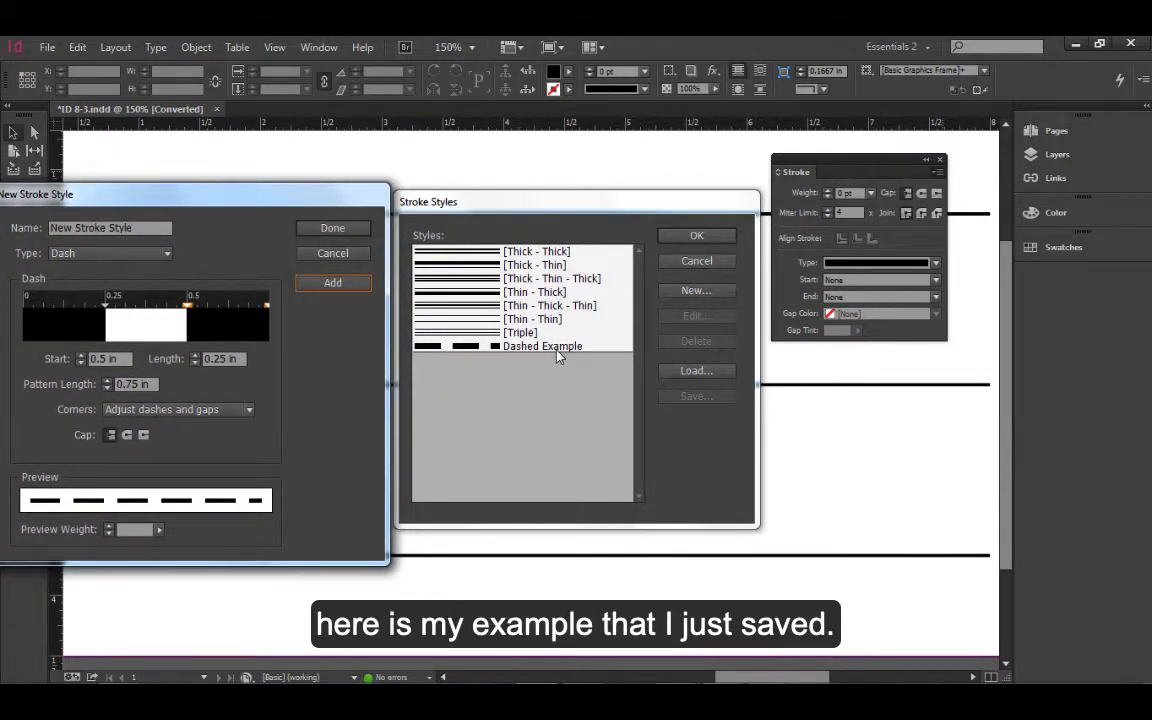
{"action": "left_click", "coordinate": [330, 229]}
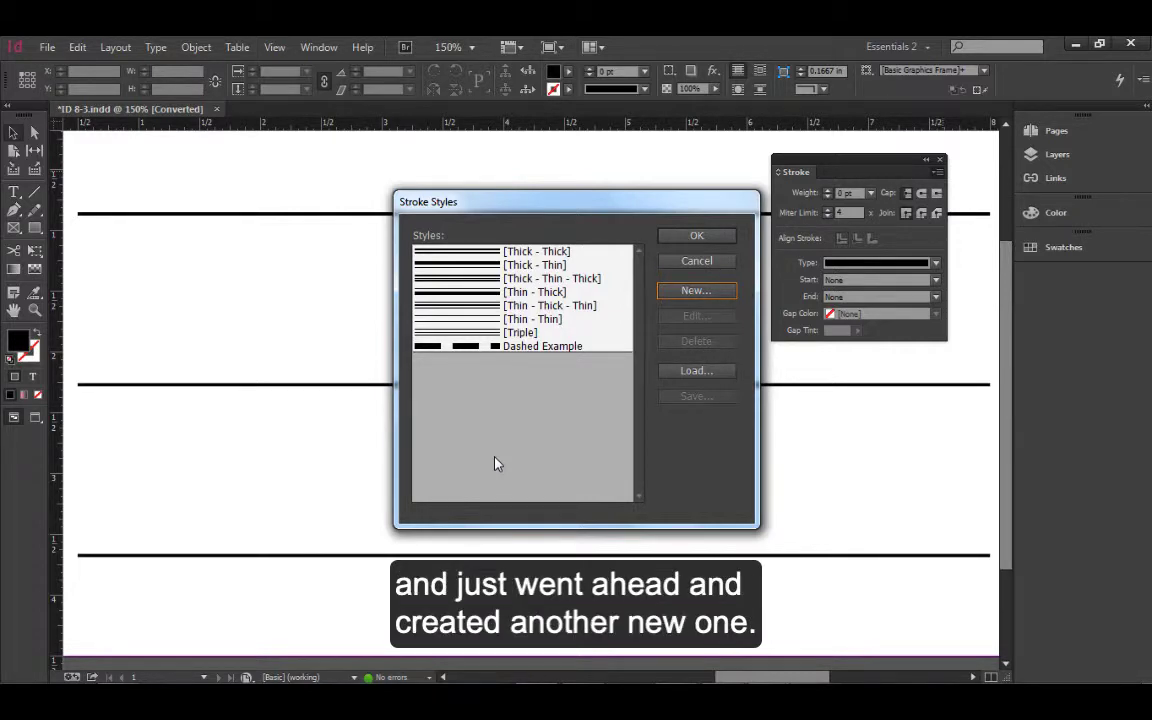
{"action": "left_click", "coordinate": [690, 292]}
{"action": "mouse_move", "coordinate": [185, 193]}
{"action": "left_mouse_down"}
{"action": "mouse_move", "coordinate": [558, 237]}
{"action": "mouse_move", "coordinate": [447, 185]}
{"action": "mouse_move", "coordinate": [425, 187]}
{"action": "left_mouse_up"}
{"action": "left_click", "coordinate": [417, 252]}
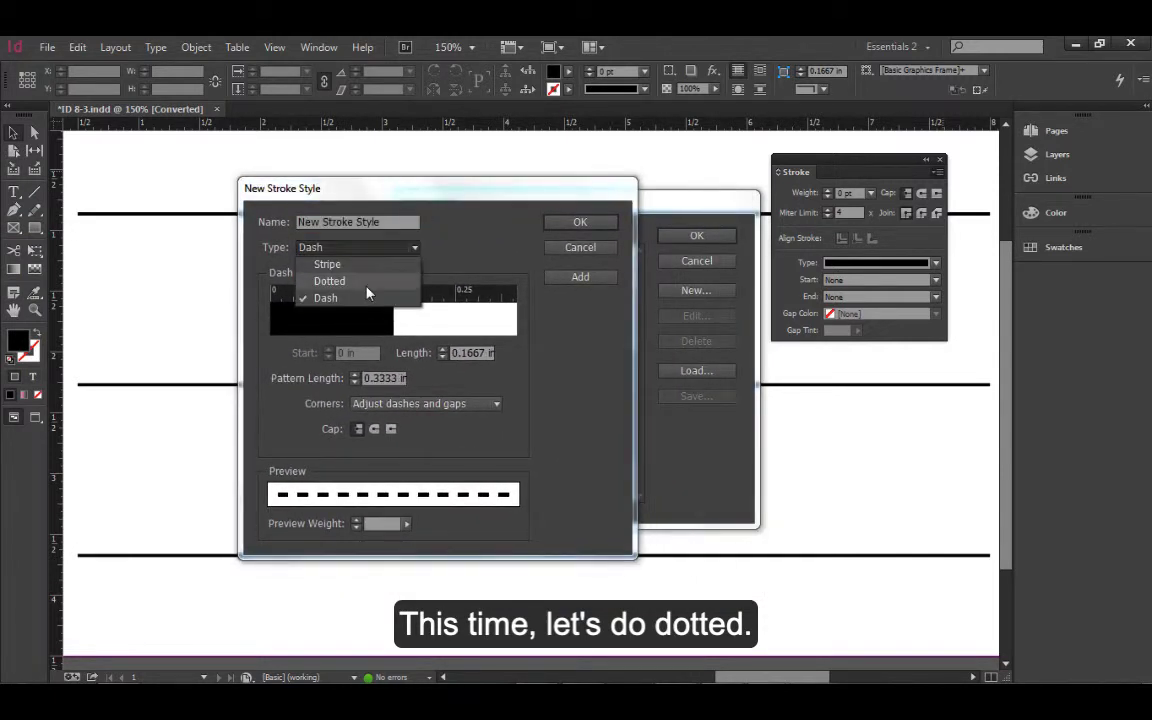
{"action": "left_click", "coordinate": [330, 278]}
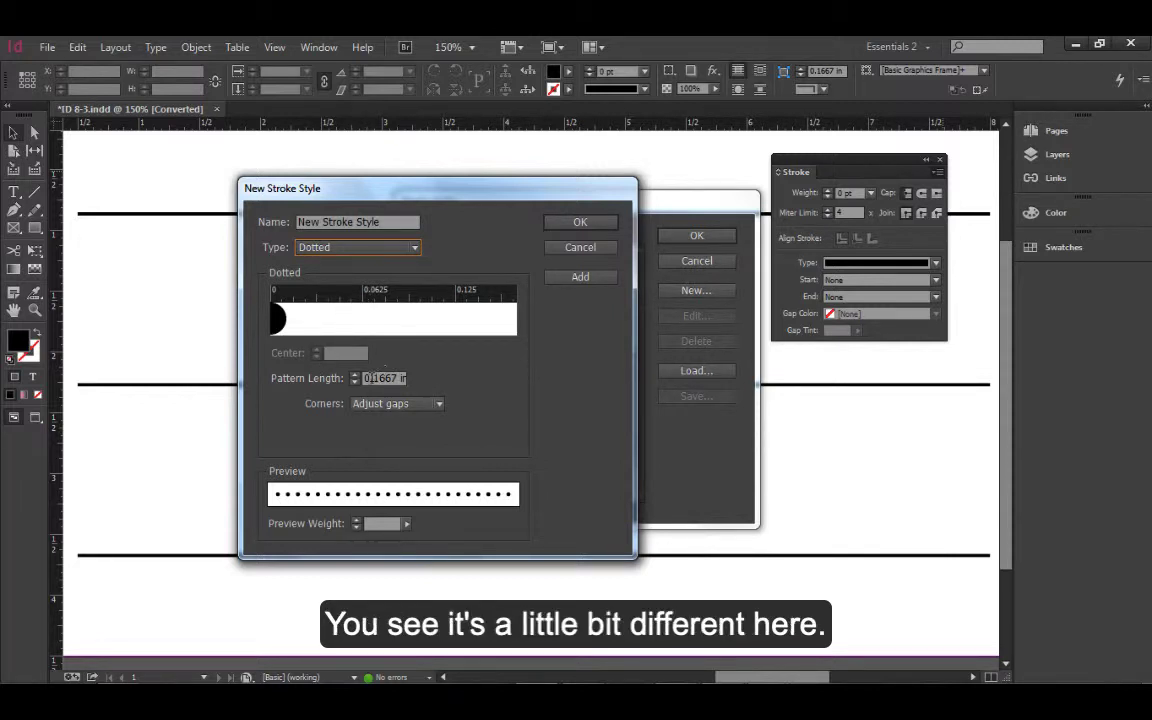
Step: Increase the dotted style's pattern length to 0.5 in
{"action": "left_click", "coordinate": [355, 376]}
{"action": "left_click", "coordinate": [355, 376]}
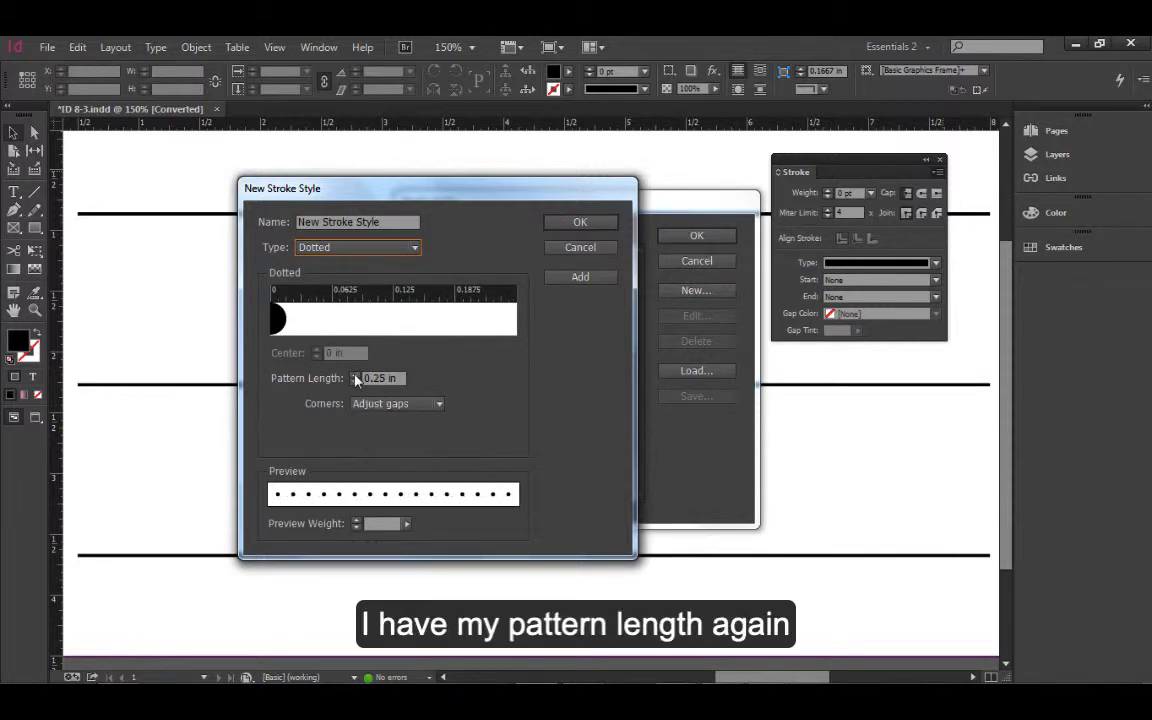
{"action": "left_click", "coordinate": [355, 376]}
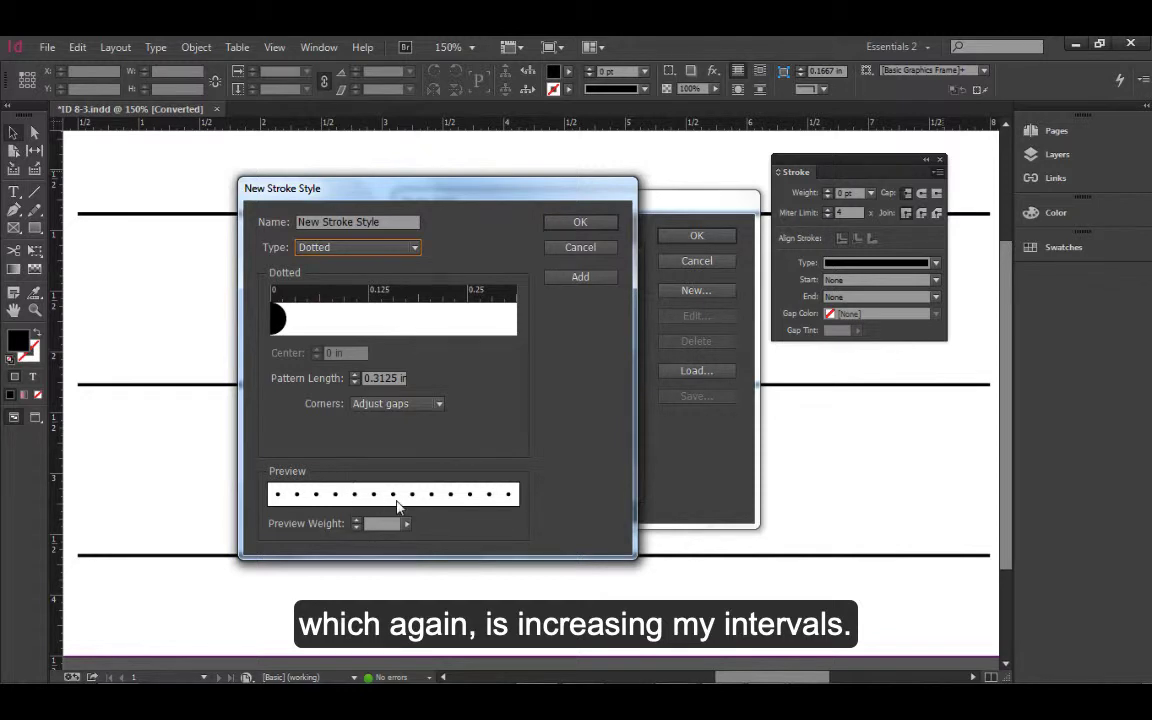
{"action": "left_click", "coordinate": [355, 377]}
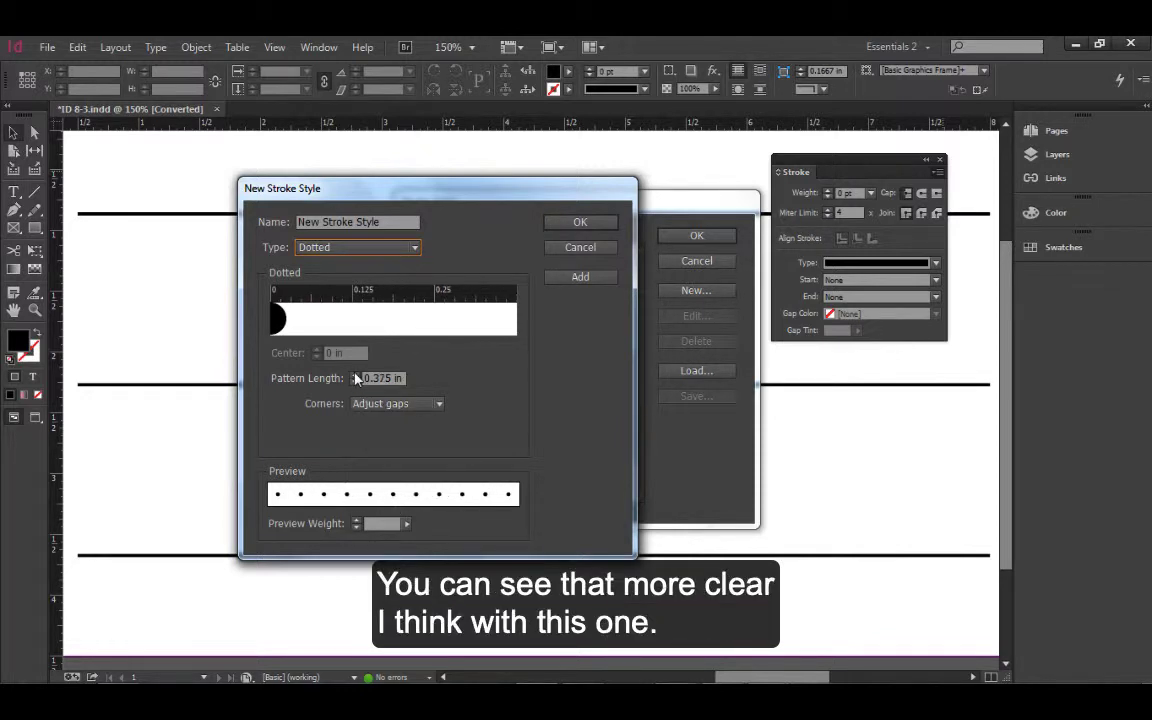
{"action": "left_click", "coordinate": [355, 377]}
{"action": "left_click", "coordinate": [355, 376]}
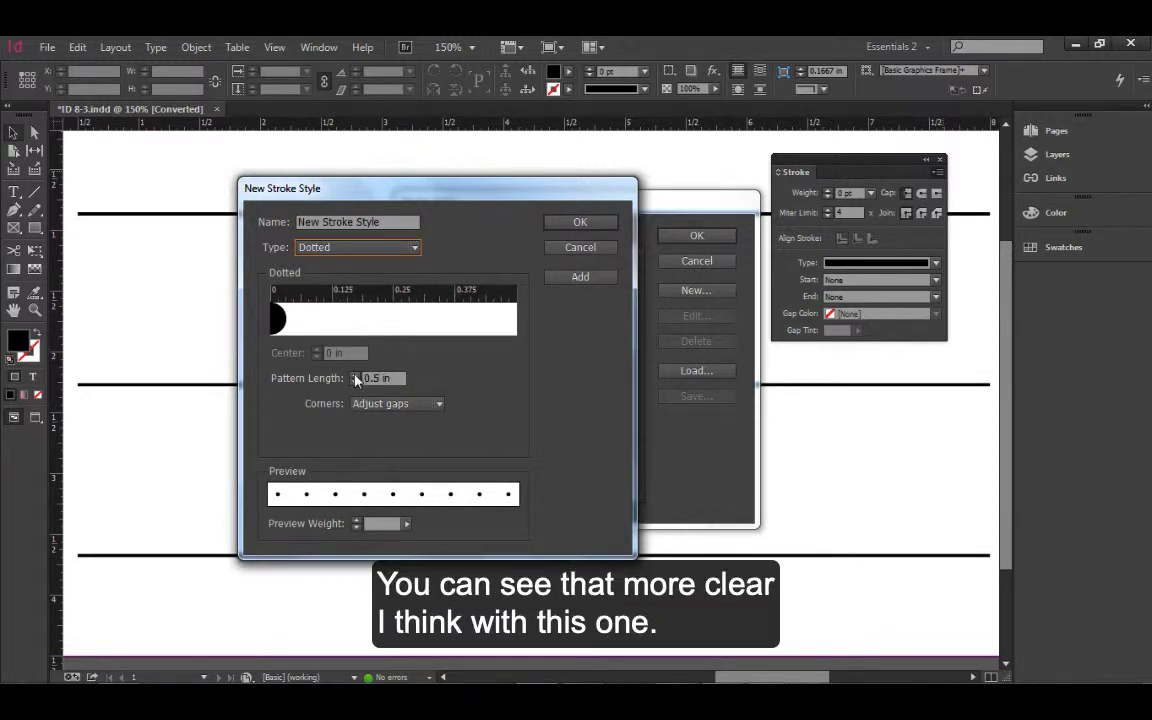
Step: Add two more dots to the dotted pattern, centered at about 0.12 in and about 0.25 in
{"action": "left_click", "coordinate": [333, 327]}
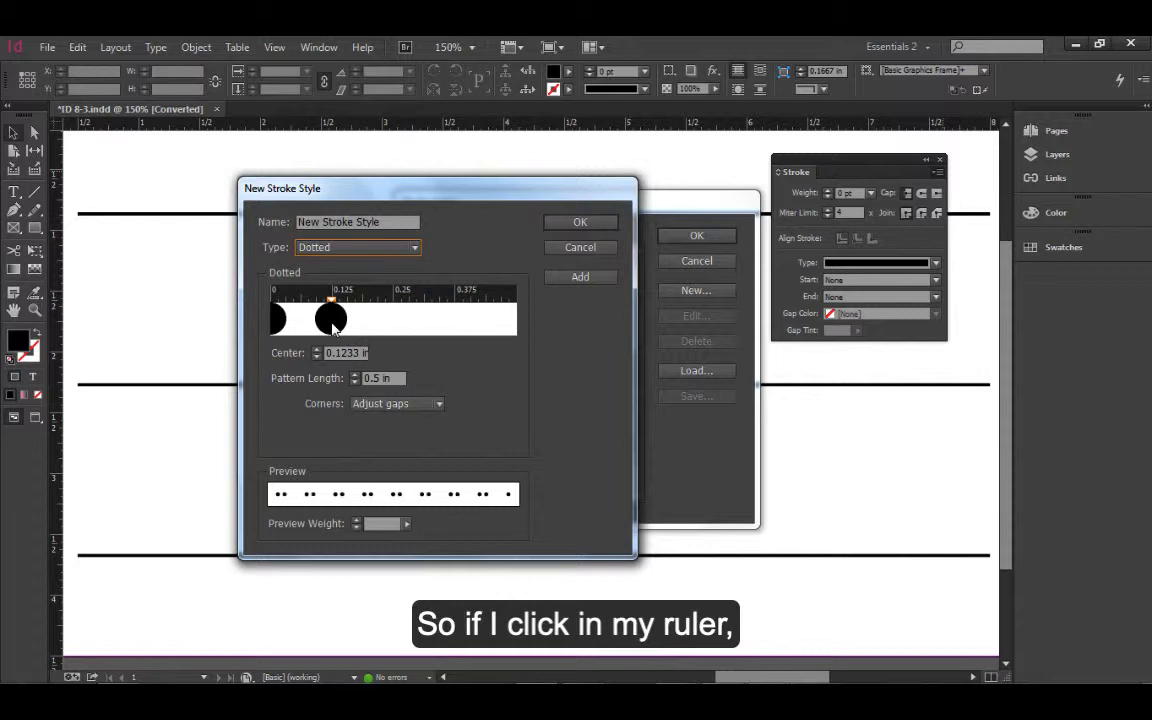
{"action": "left_click", "coordinate": [393, 320]}
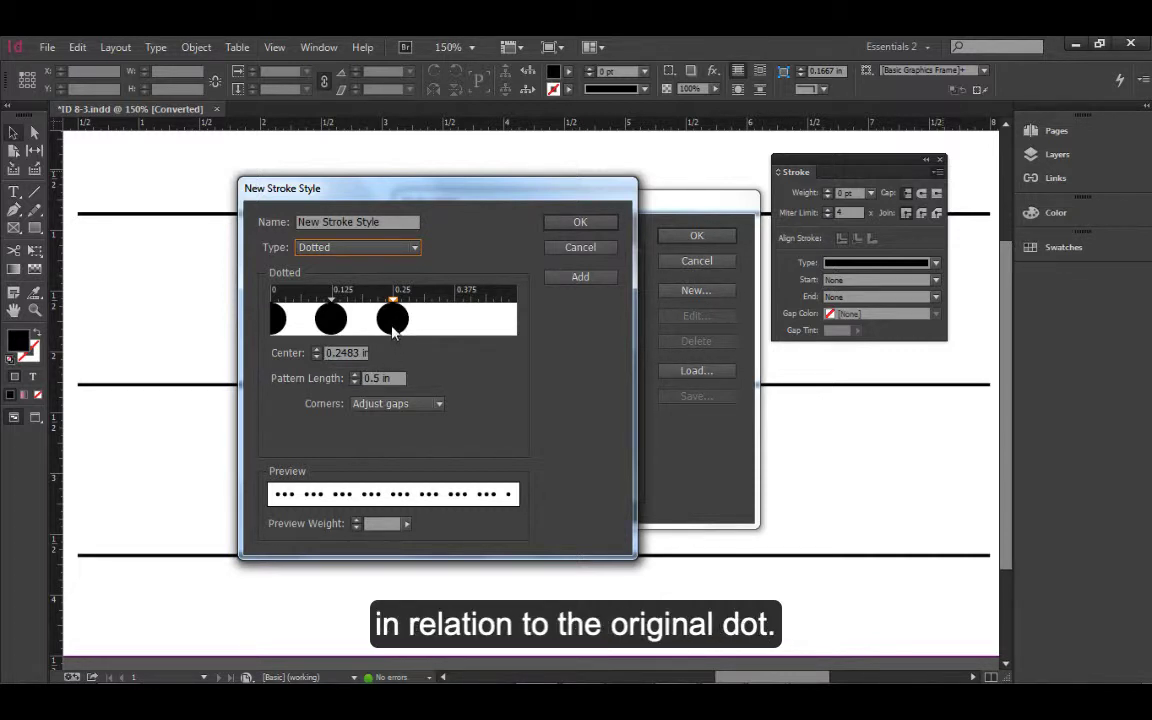
{"action": "left_click", "coordinate": [338, 318]}
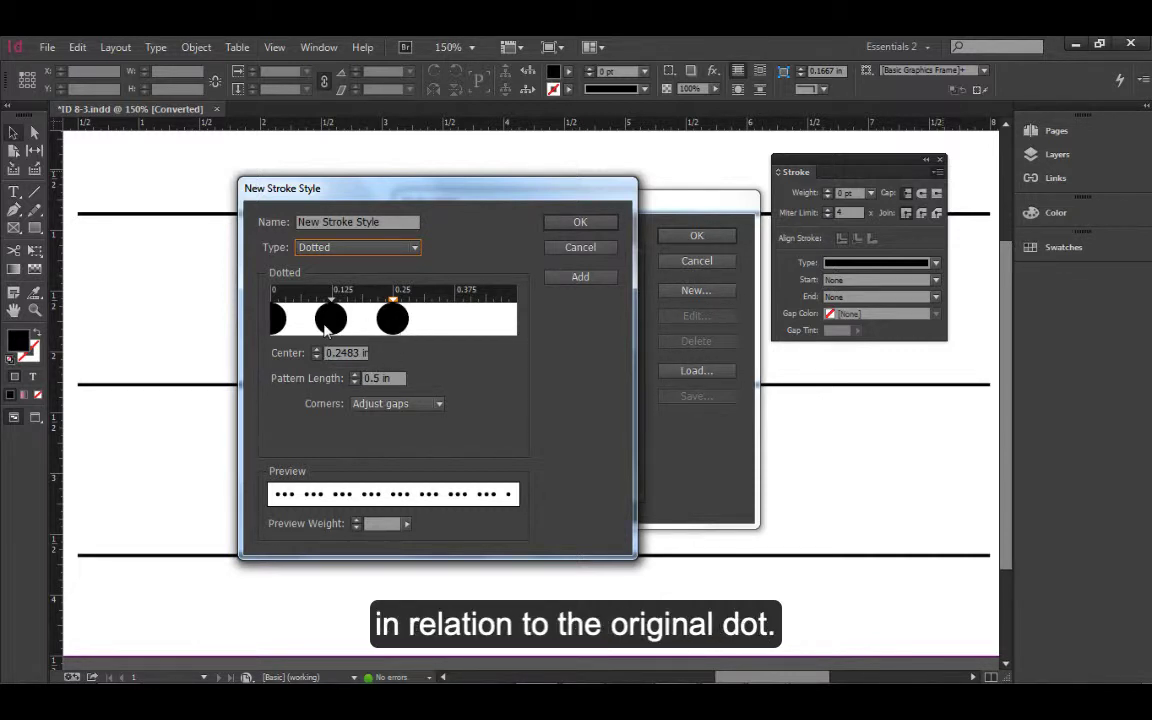
{"action": "left_click", "coordinate": [400, 318]}
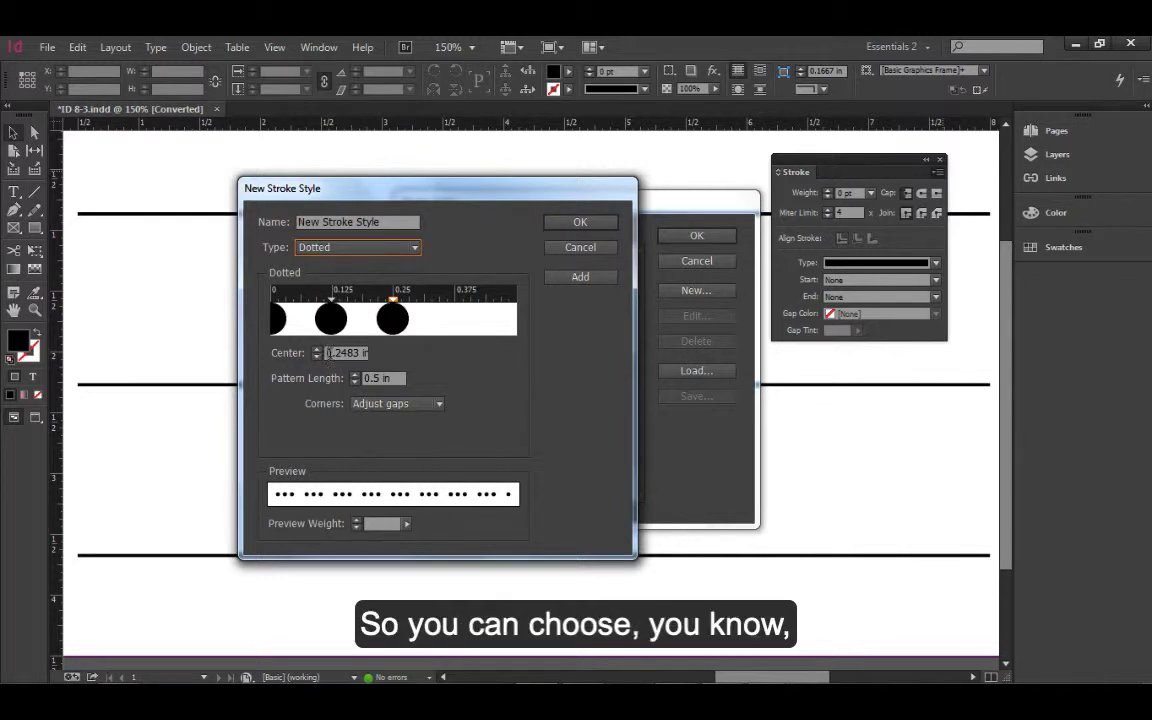
Step: Set the centers of the two added dots to exactly 0.125 in and 0.25 in
{"action": "left_click", "coordinate": [332, 326]}
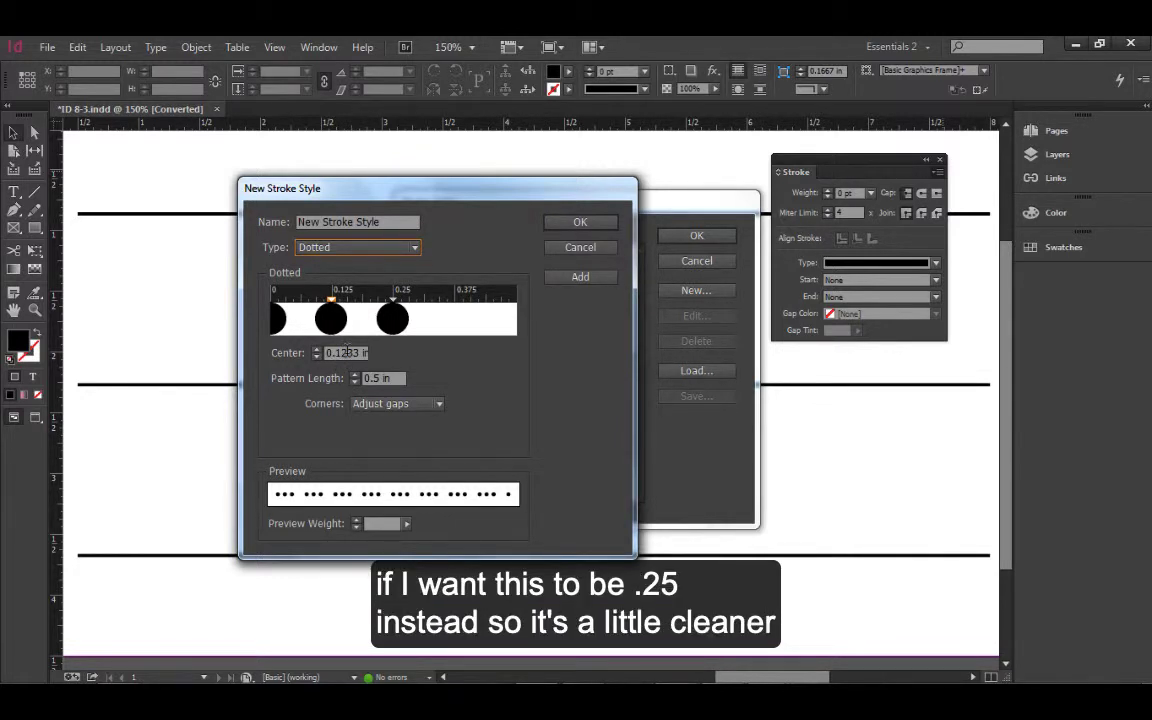
{"action": "left_click", "coordinate": [343, 352]}
{"action": "left_click_drag", "start_coordinate": [344, 352], "coordinate": [356, 353]}
{"action": "type", "text": "5"}
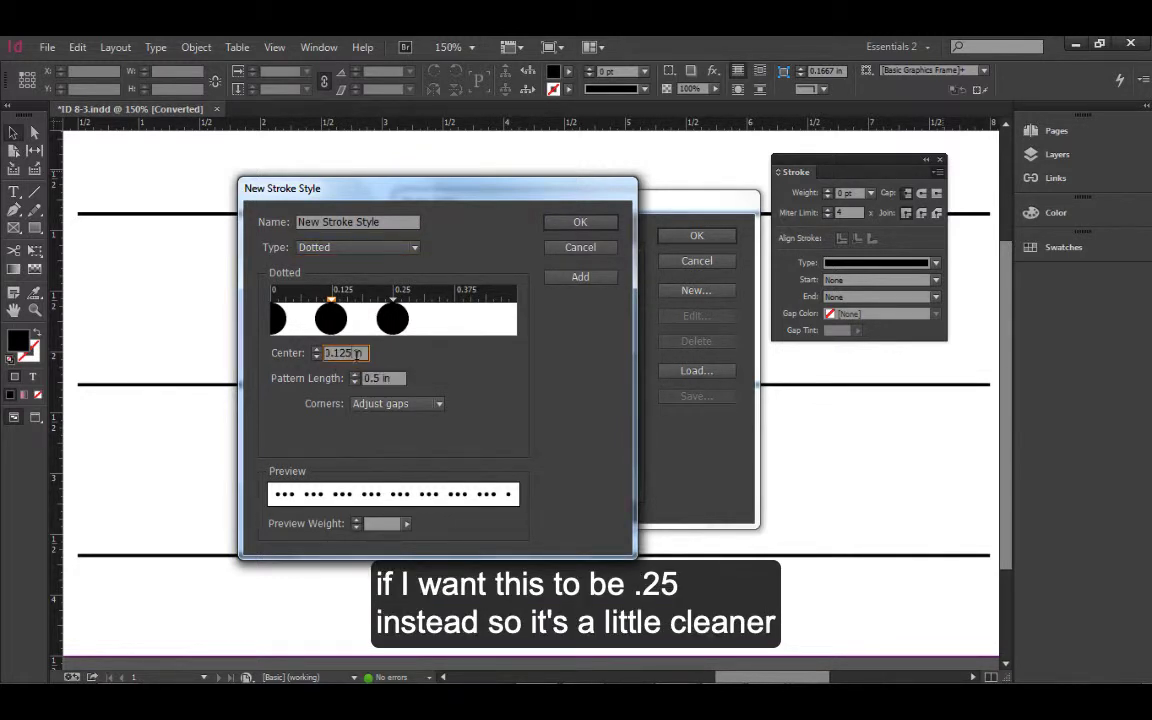
{"action": "key", "text": "Tab"}
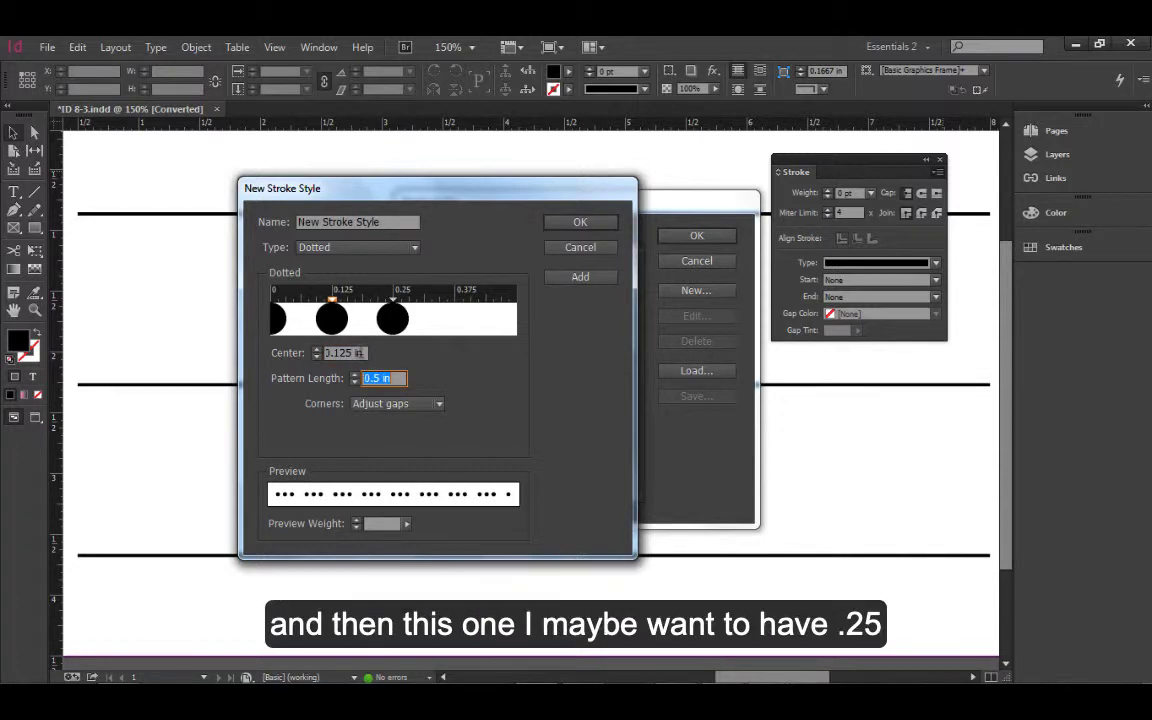
{"action": "left_click", "coordinate": [393, 322]}
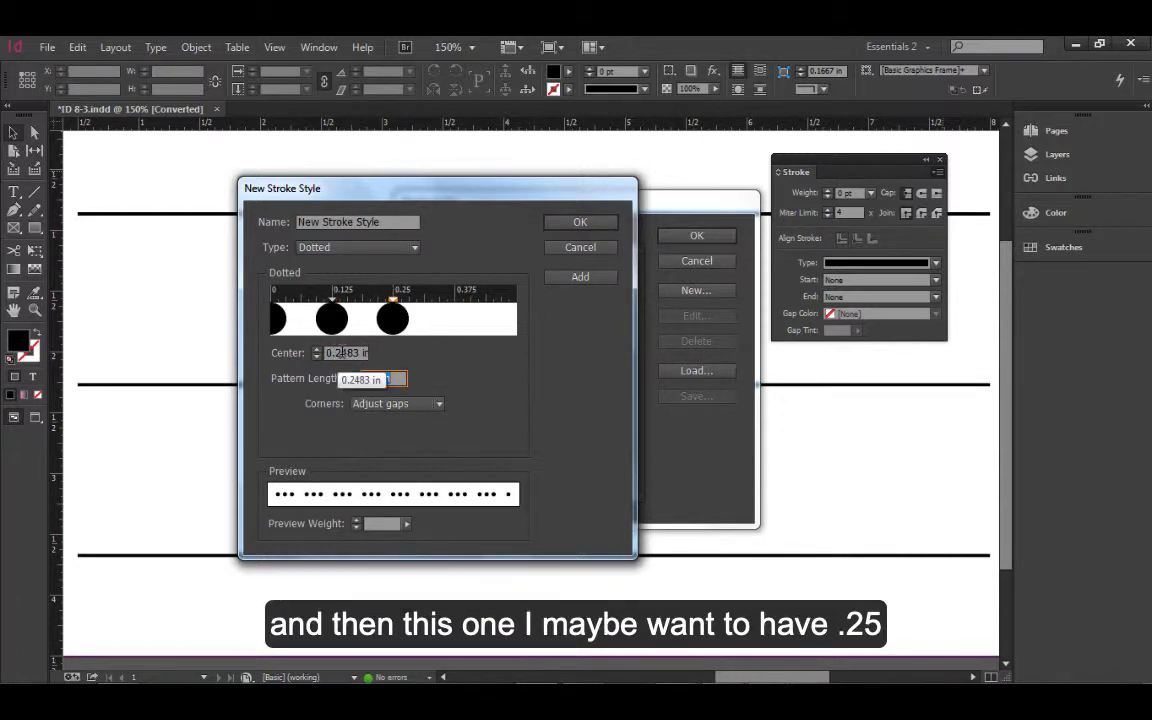
{"action": "left_click_drag", "start_coordinate": [326, 353], "coordinate": [360, 353]}
{"action": "type", "text": ".25"}
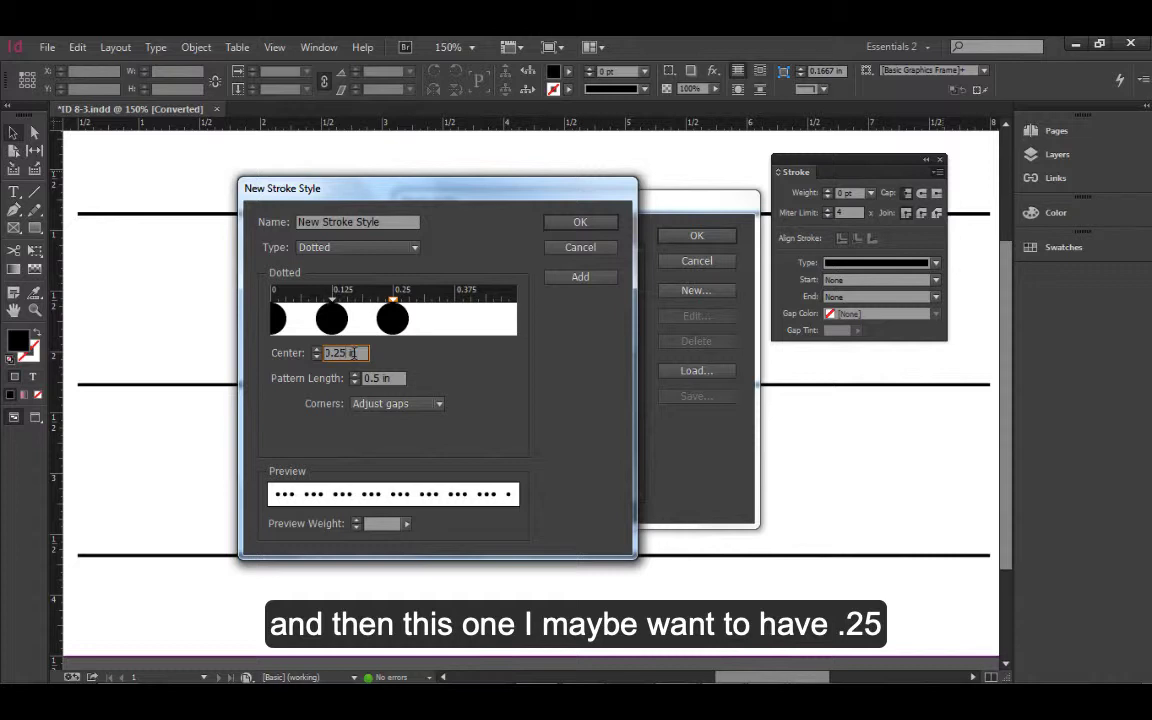
{"action": "key", "text": "Tab"}
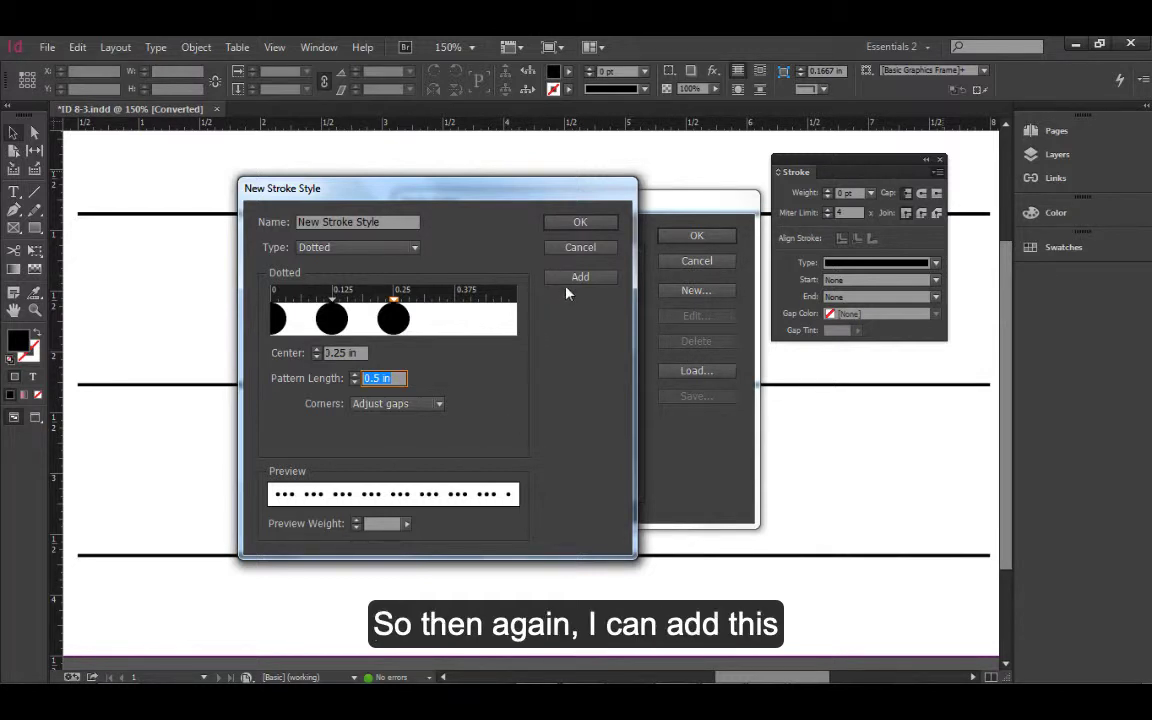
Step: Name the dotted style "Dotted Example" and add it to the stroke styles list
{"action": "mouse_move", "coordinate": [405, 222]}
{"action": "left_mouse_down"}
{"action": "mouse_move", "coordinate": [300, 222]}
{"action": "mouse_move", "coordinate": [247, 238]}
{"action": "left_mouse_up"}
{"action": "type", "text": "D"}
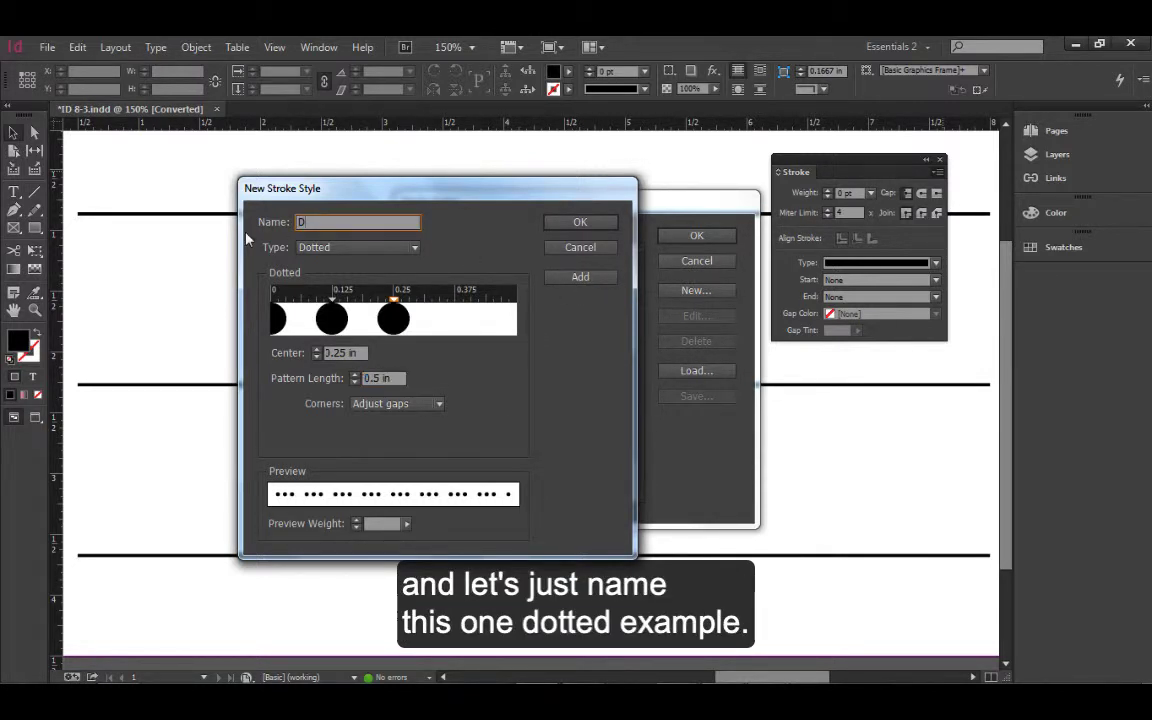
{"action": "type", "text": "otted Exam"}
{"action": "type", "text": "e"}
{"action": "left_click", "coordinate": [610, 283]}
{"action": "left_click_drag", "start_coordinate": [445, 185], "coordinate": [833, 261]}
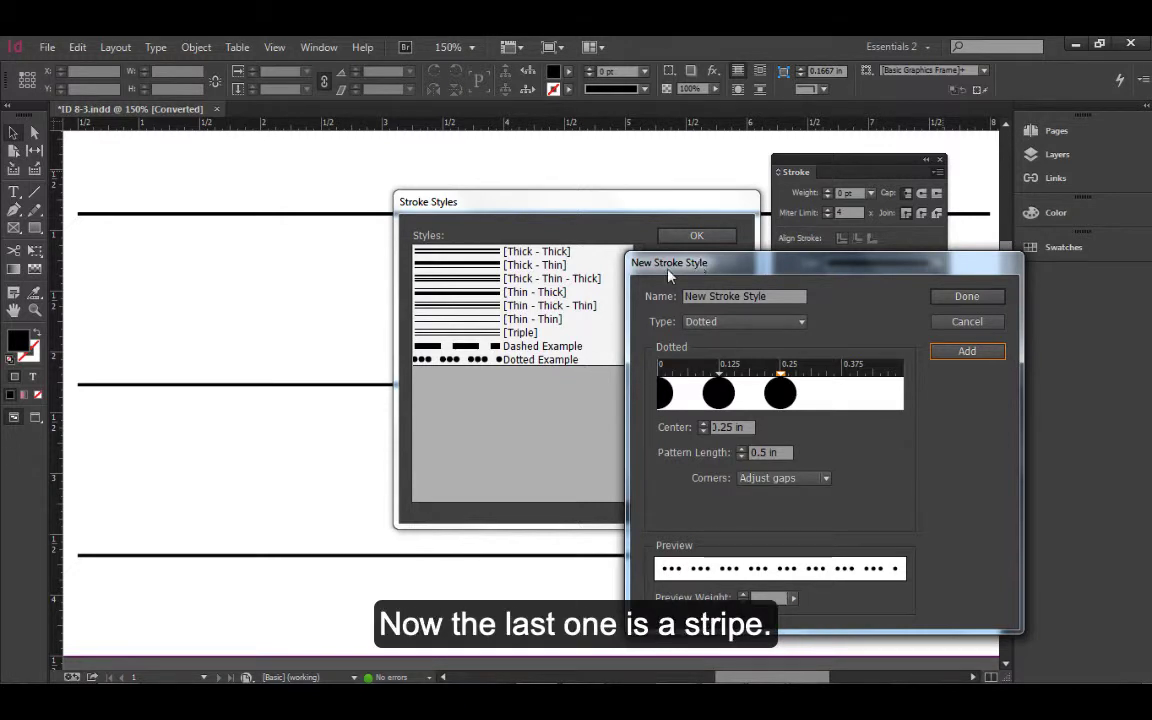
Step: Change the next new style's type to Stripe and set the first stripe's start to 25%
{"action": "left_click_drag", "start_coordinate": [701, 265], "coordinate": [362, 188]}
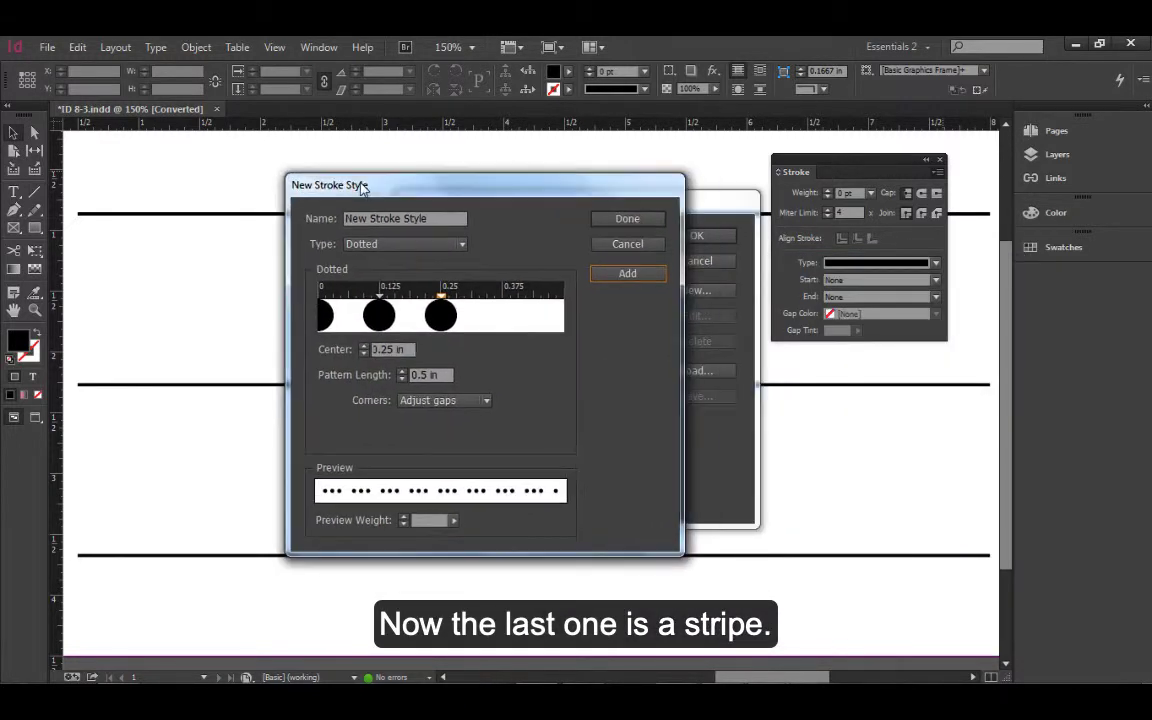
{"action": "left_click", "coordinate": [455, 245]}
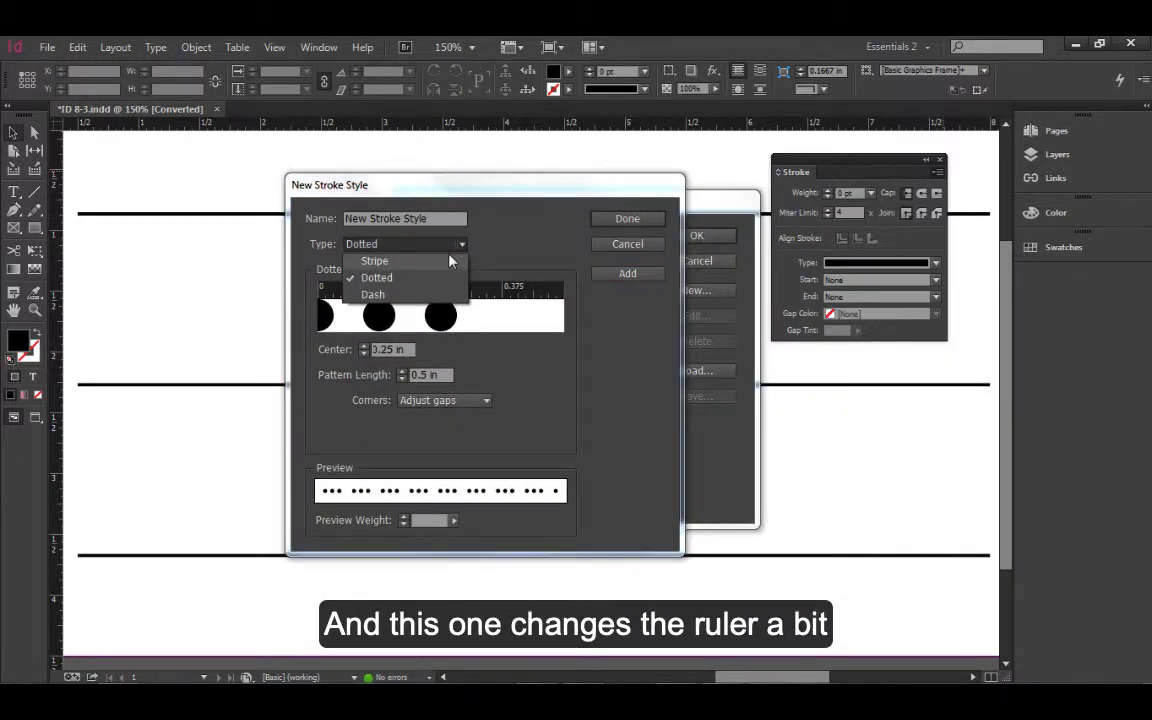
{"action": "left_click", "coordinate": [432, 262]}
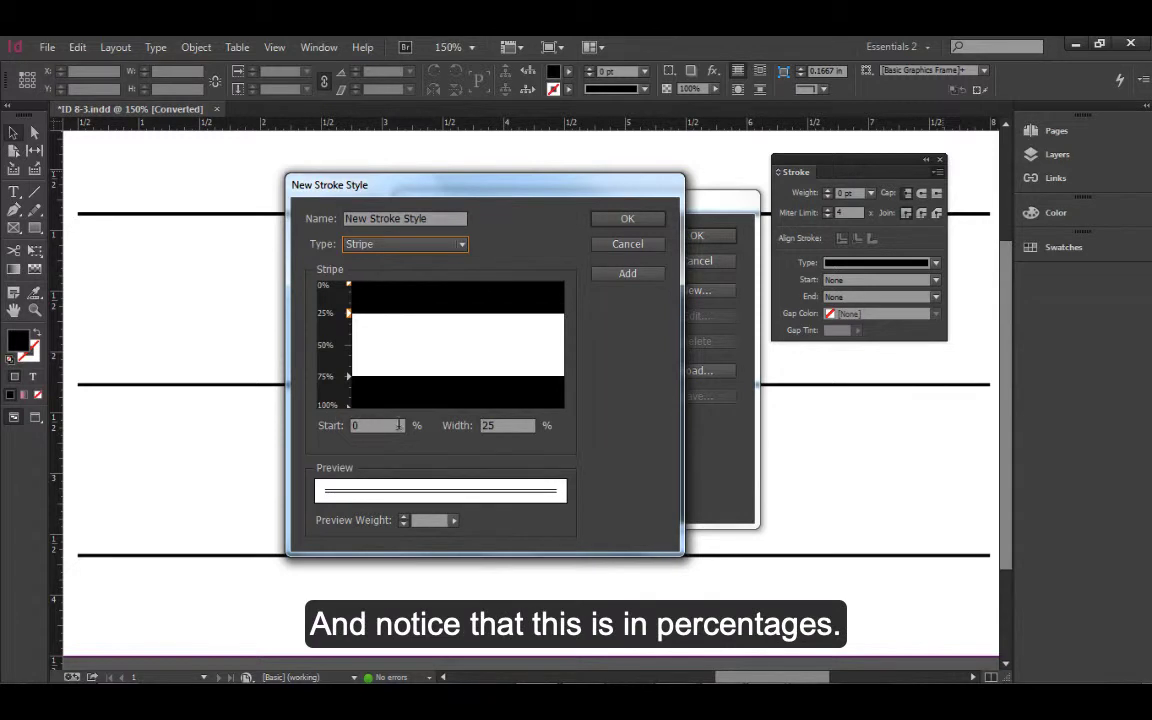
{"action": "left_click_drag", "start_coordinate": [364, 426], "coordinate": [330, 430]}
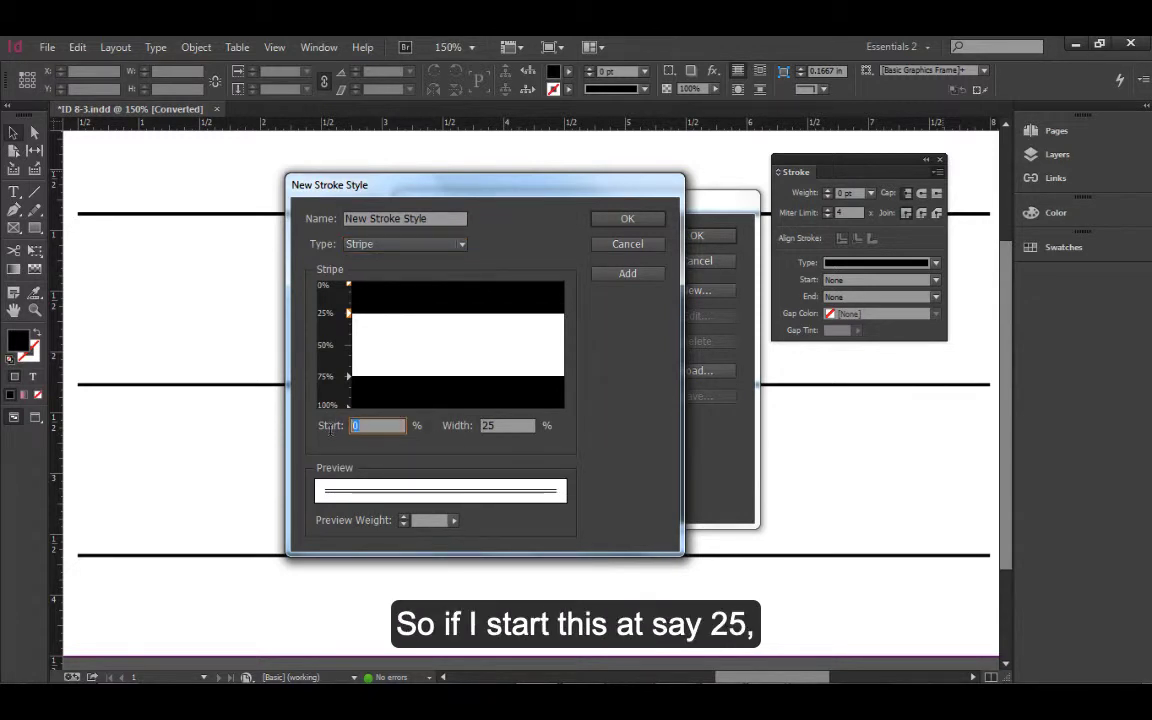
{"action": "type", "text": "25"}
{"action": "key", "text": "Tab"}
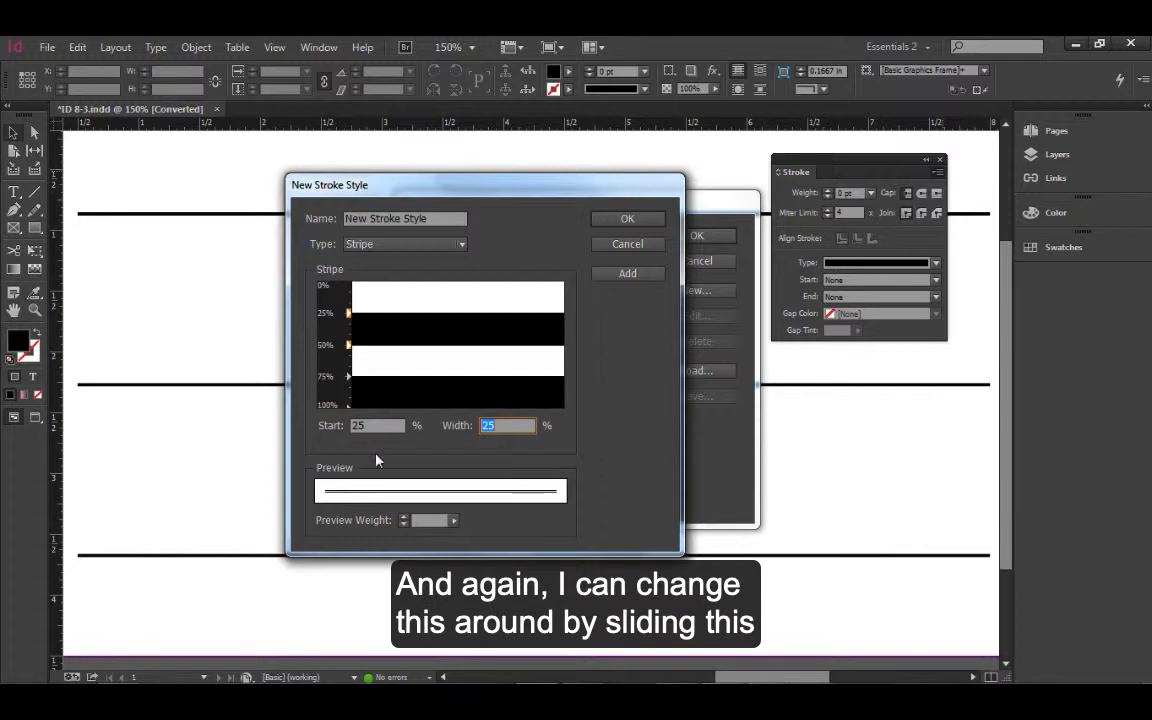
Step: Reshape the first stripe to start at 8% with a width of 49%, and raise the preview weight to 12.5
{"action": "left_click_drag", "start_coordinate": [348, 313], "coordinate": [352, 295]}
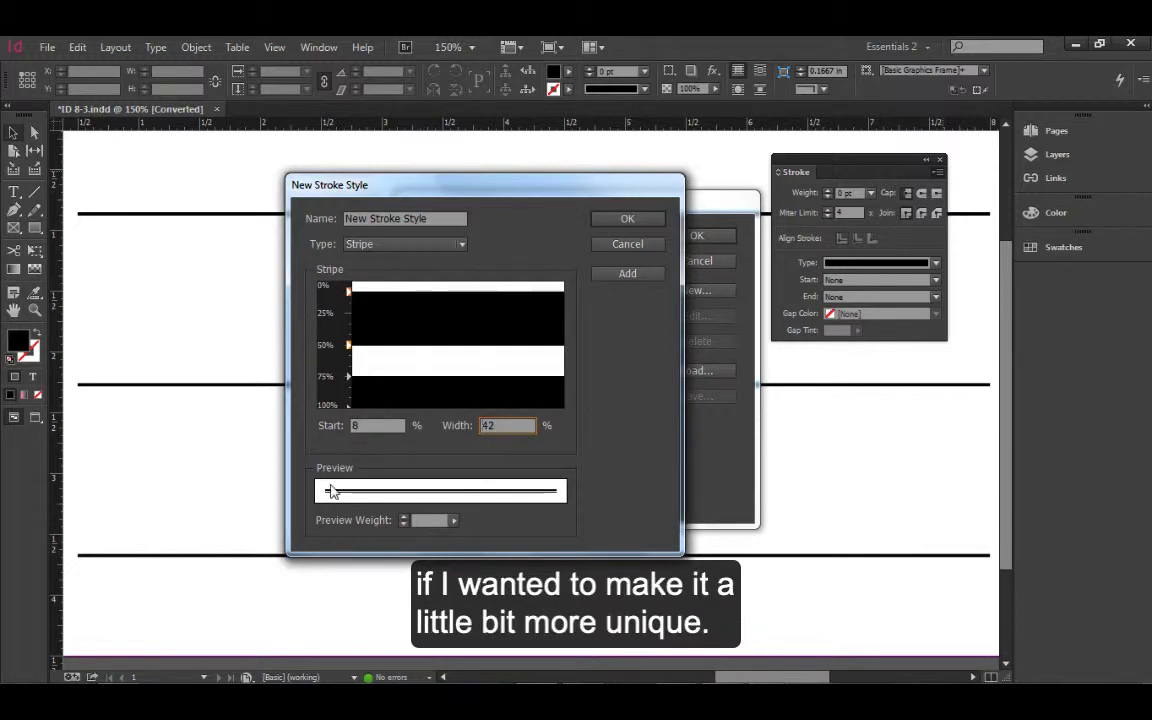
{"action": "mouse_move", "coordinate": [351, 355]}
{"action": "left_mouse_down"}
{"action": "mouse_move", "coordinate": [351, 377]}
{"action": "mouse_move", "coordinate": [350, 360]}
{"action": "left_mouse_up"}
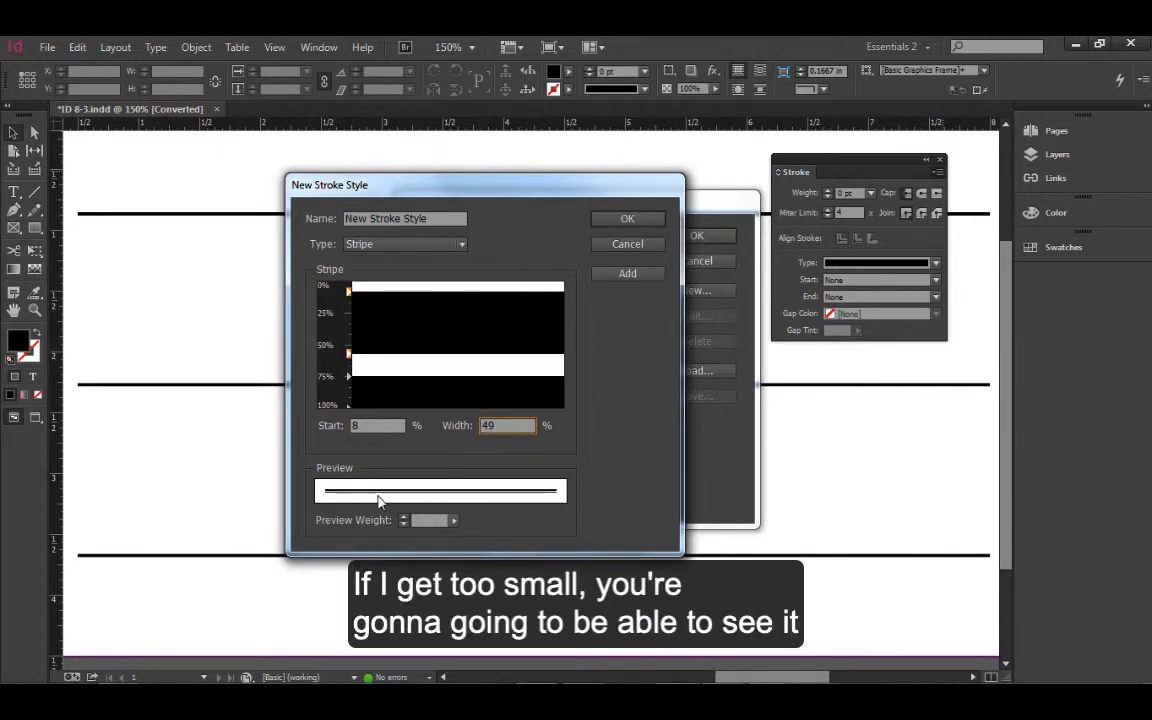
{"action": "left_click", "coordinate": [404, 520]}
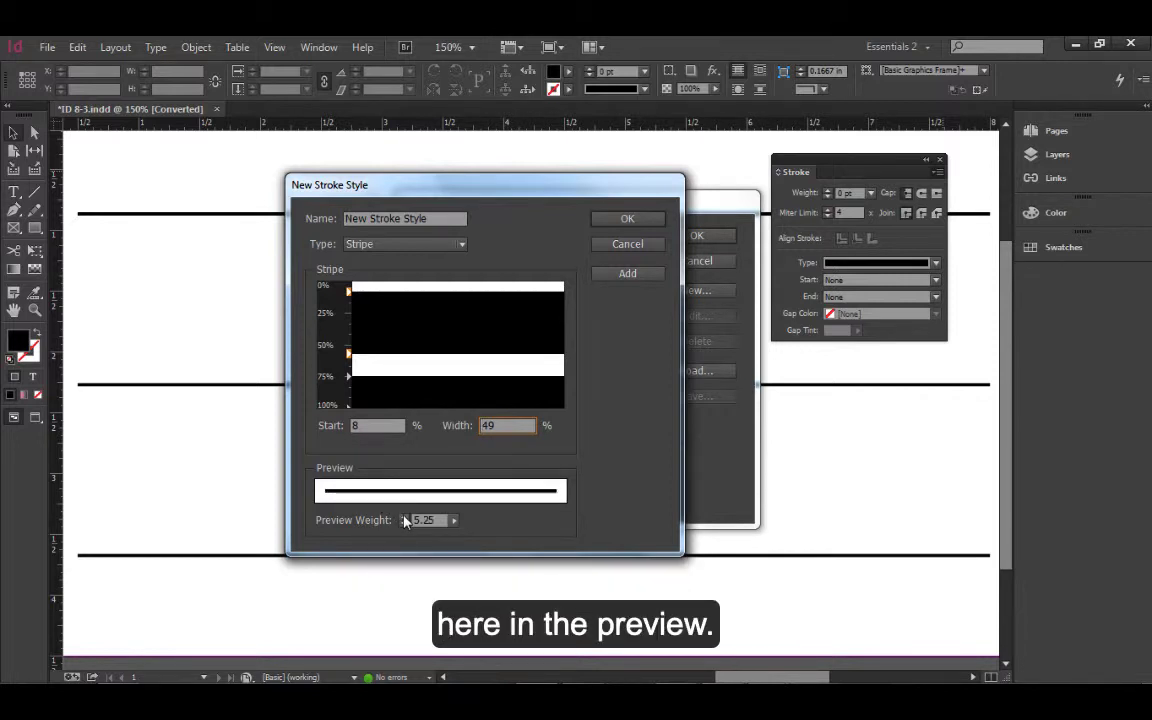
{"action": "left_click", "coordinate": [404, 518]}
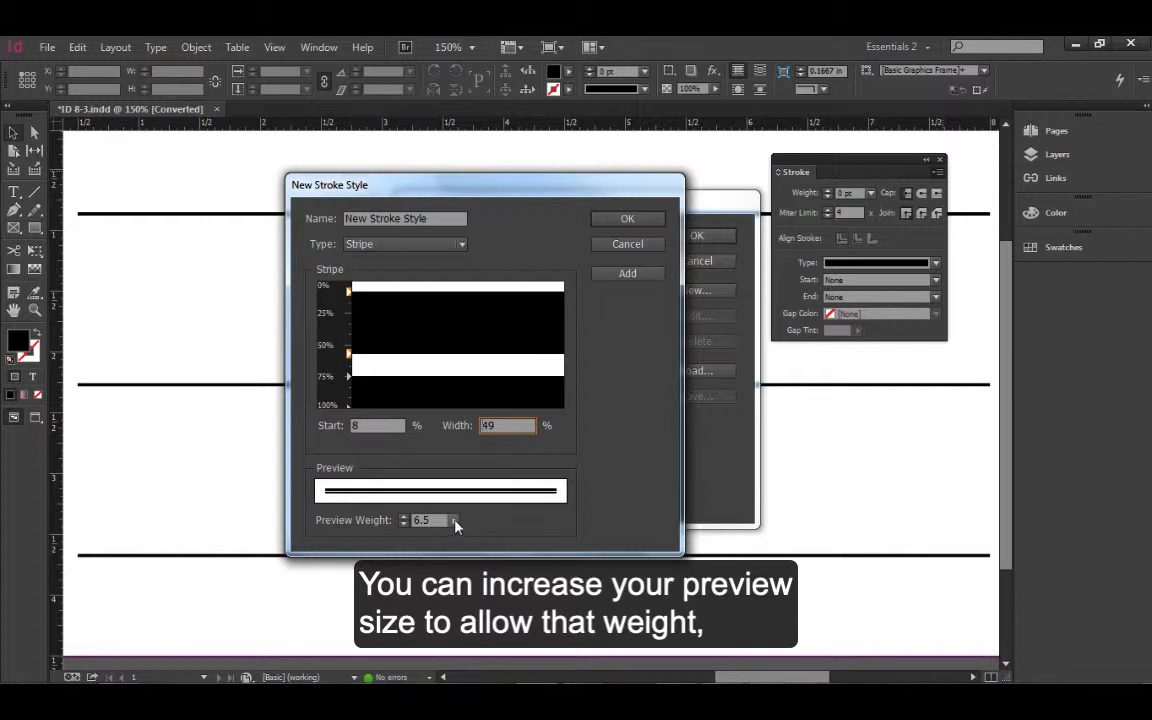
{"action": "left_click_drag", "start_coordinate": [455, 522], "coordinate": [424, 542]}
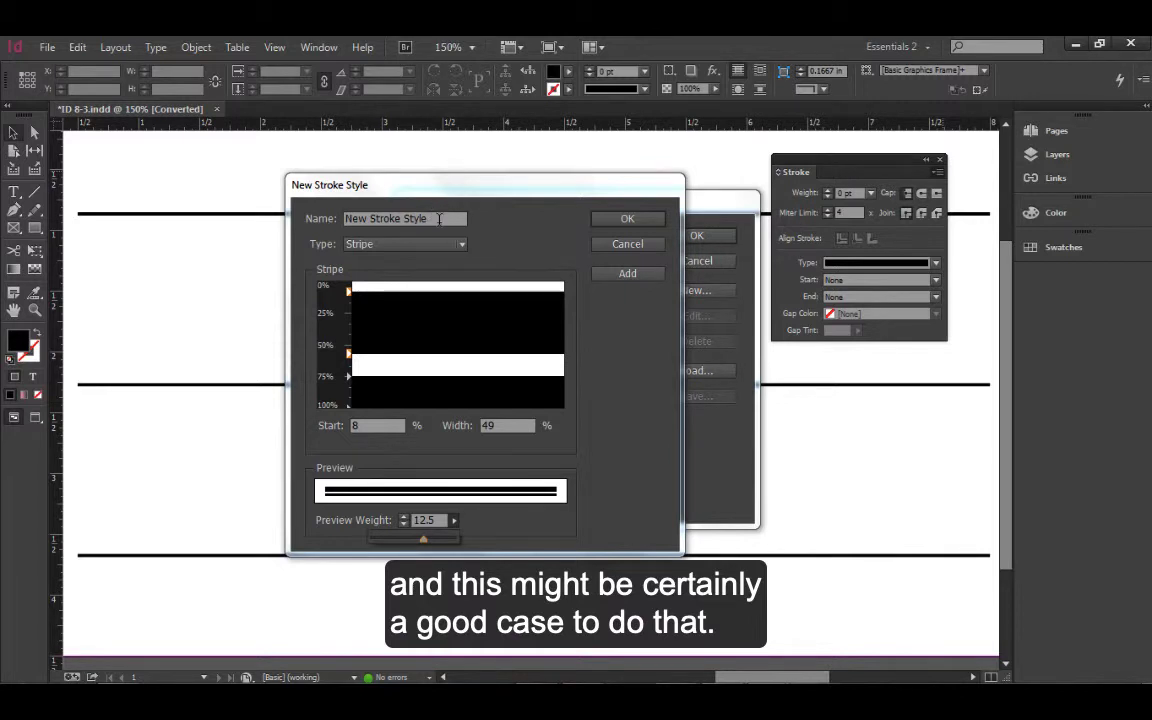
Step: Name the stripe style "Stripe Example", add it to the stroke styles list, and finish creating new styles
{"action": "left_click_drag", "start_coordinate": [440, 219], "coordinate": [323, 220]}
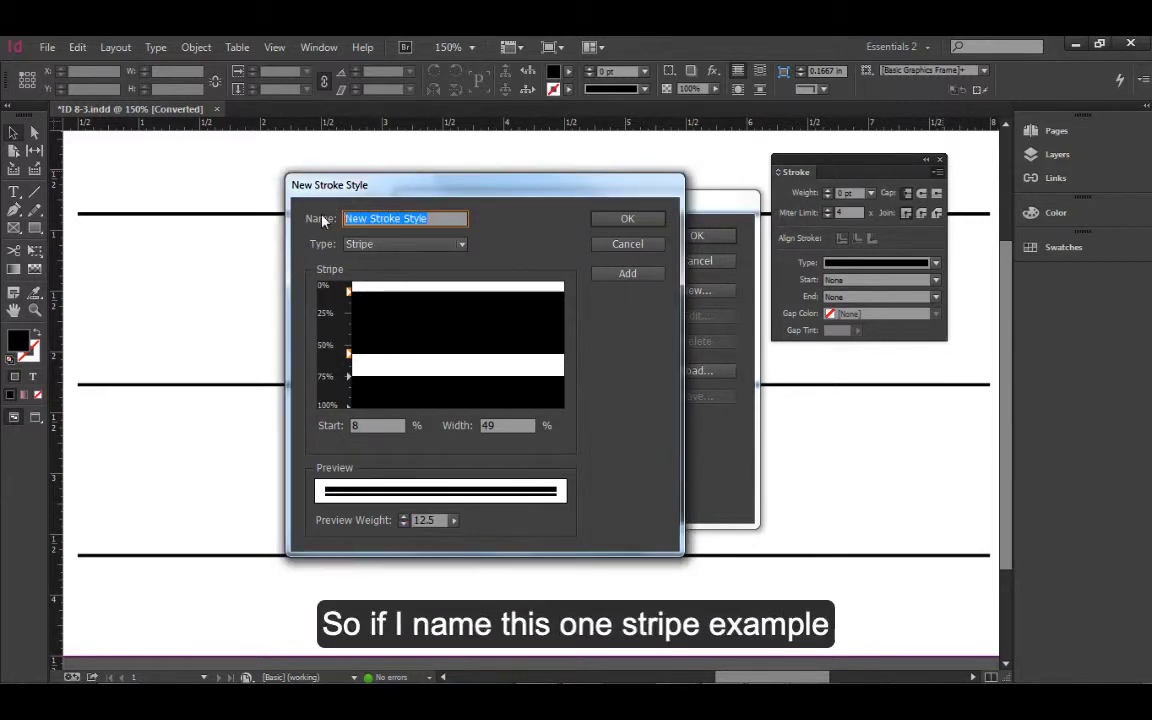
{"action": "type", "text": "Str"}
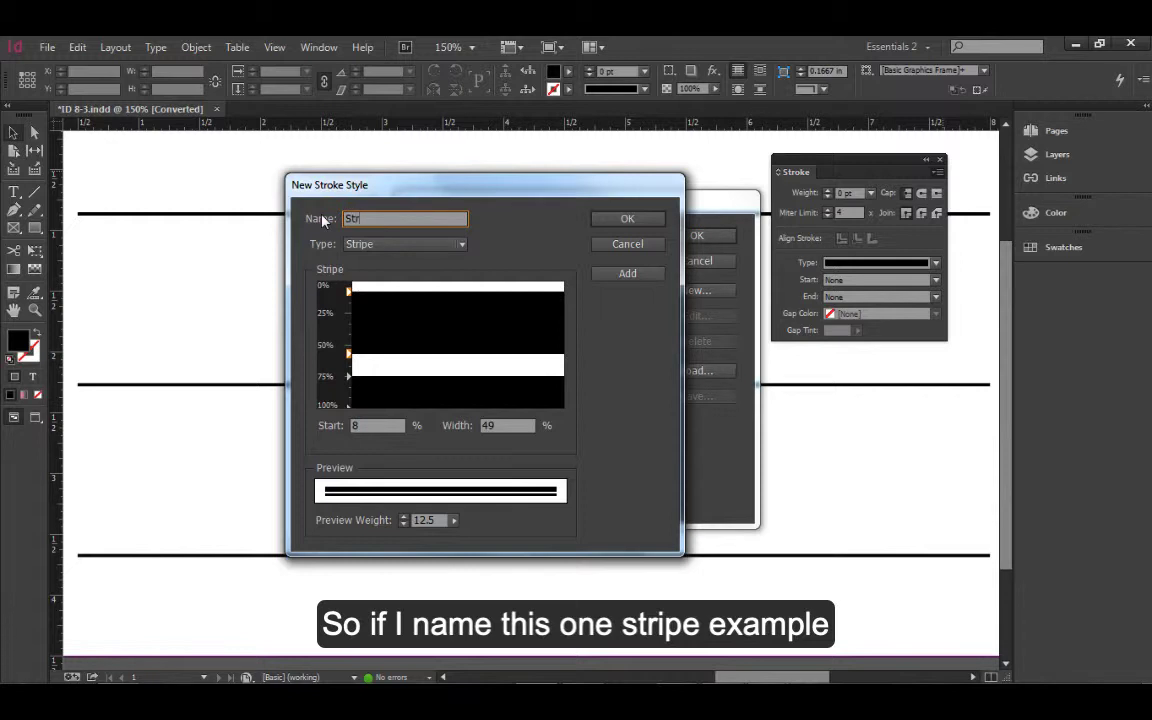
{"action": "type", "text": "ipe Example"}
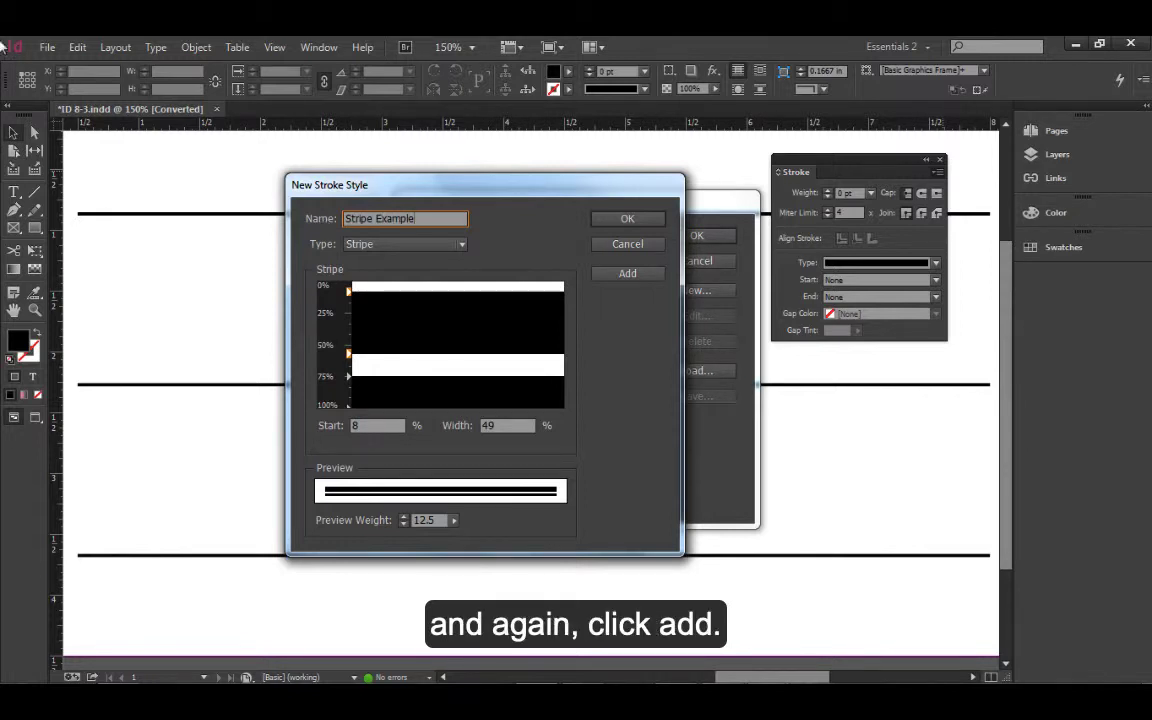
{"action": "left_click", "coordinate": [630, 274]}
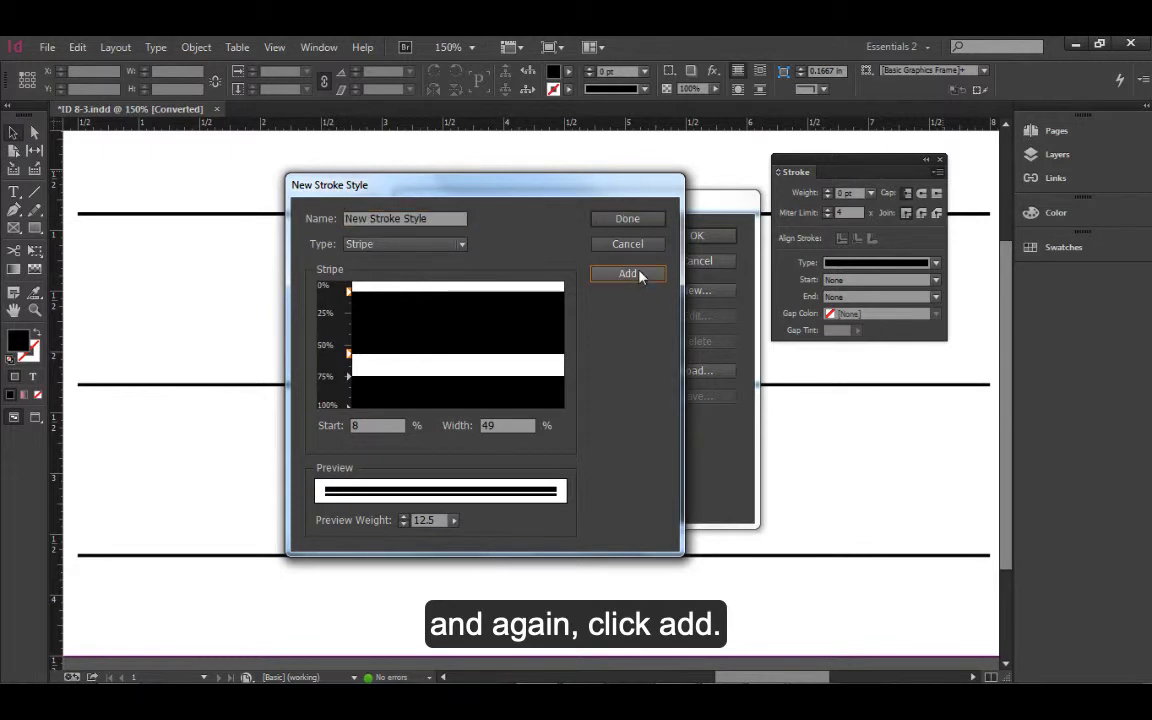
{"action": "left_click", "coordinate": [628, 219]}
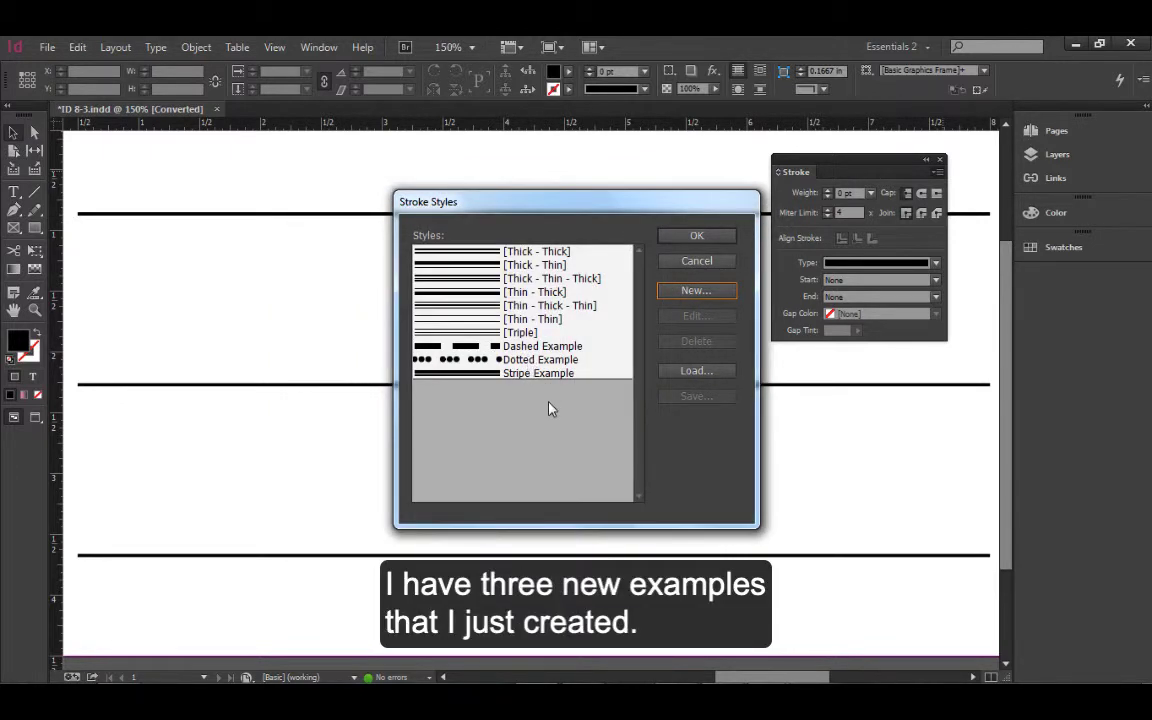
Step: Accept the new stroke styles and apply Dashed Example to the top line on the page
{"action": "left_click", "coordinate": [727, 238]}
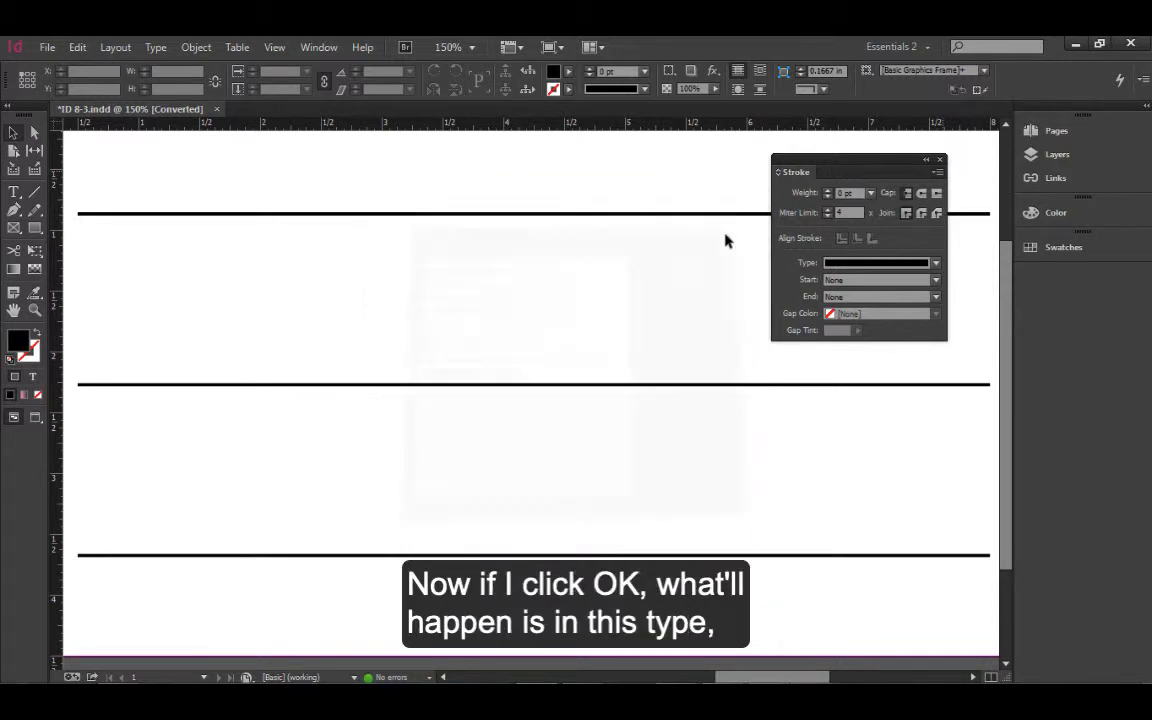
{"action": "left_click", "coordinate": [936, 265]}
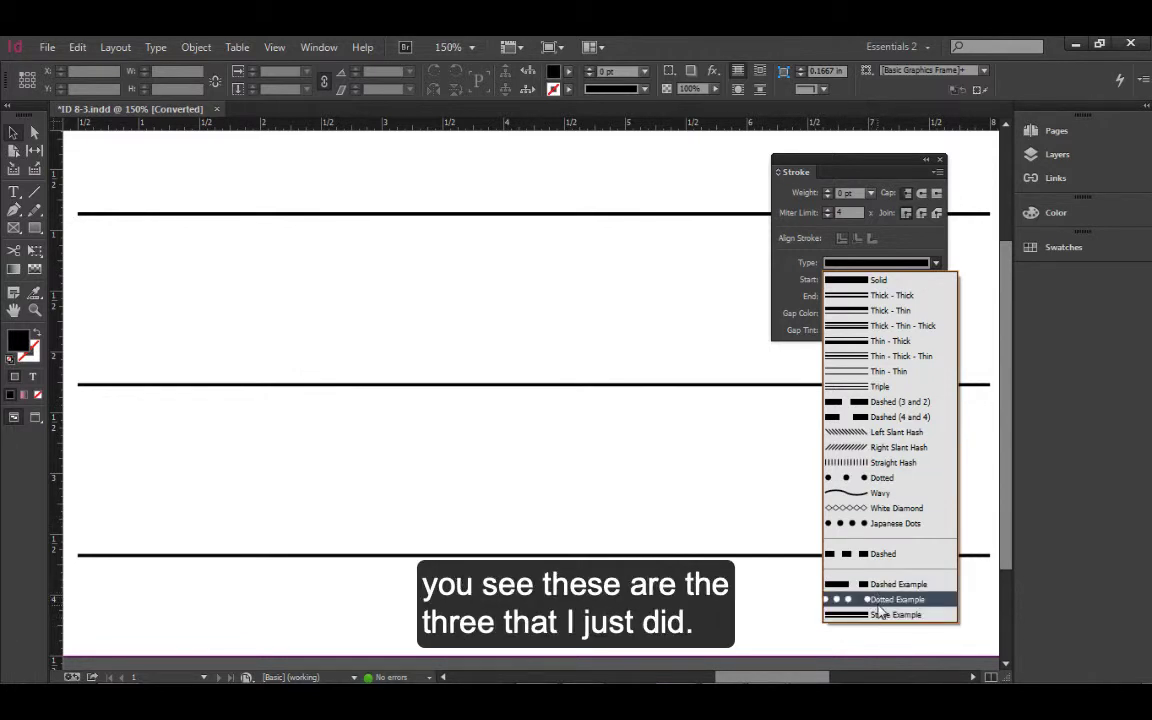
{"action": "left_click", "coordinate": [440, 216]}
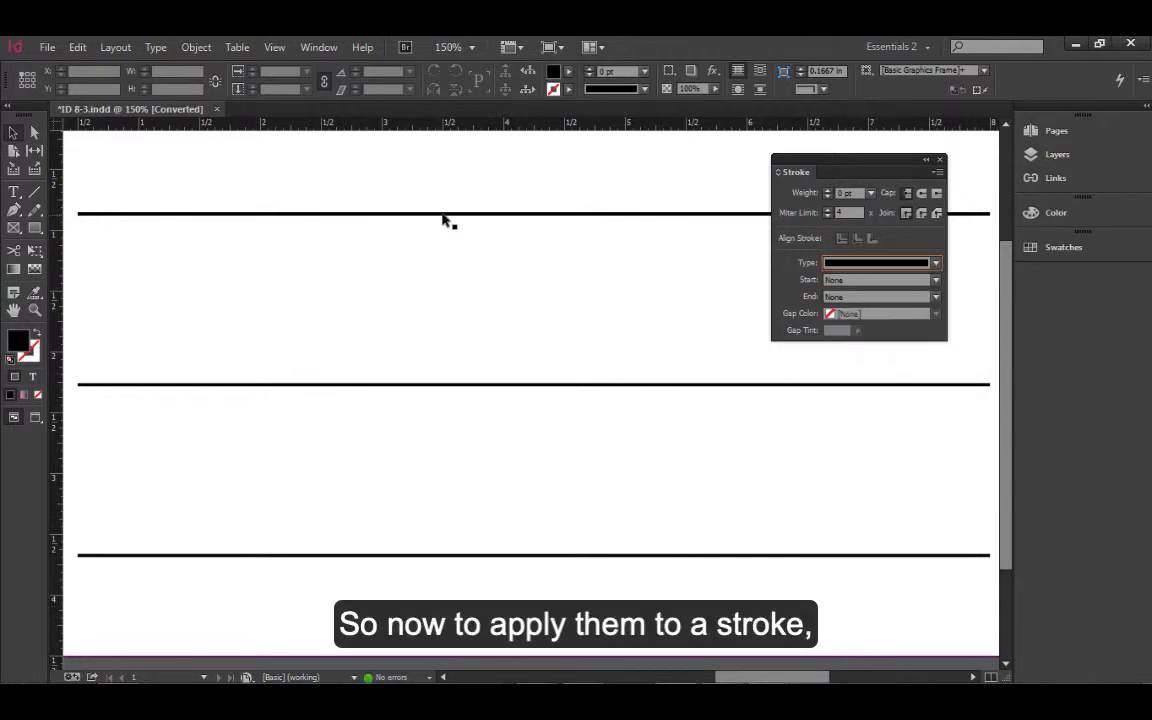
{"action": "left_click", "coordinate": [443, 216]}
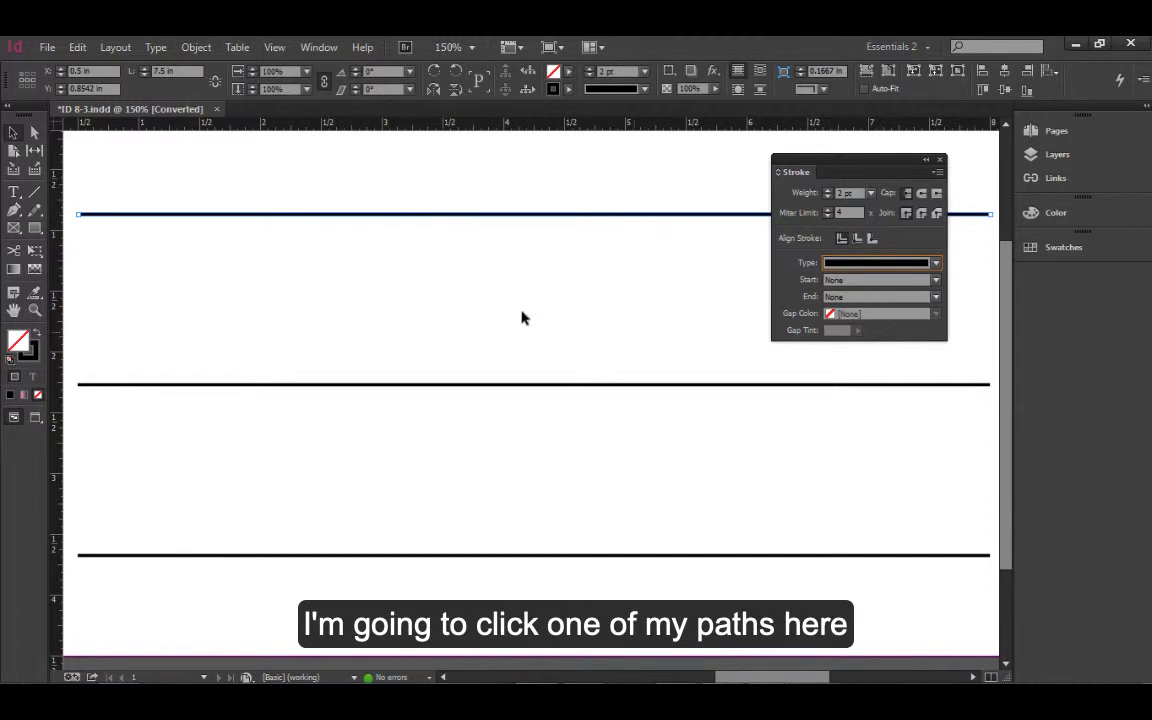
{"action": "left_click", "coordinate": [936, 262]}
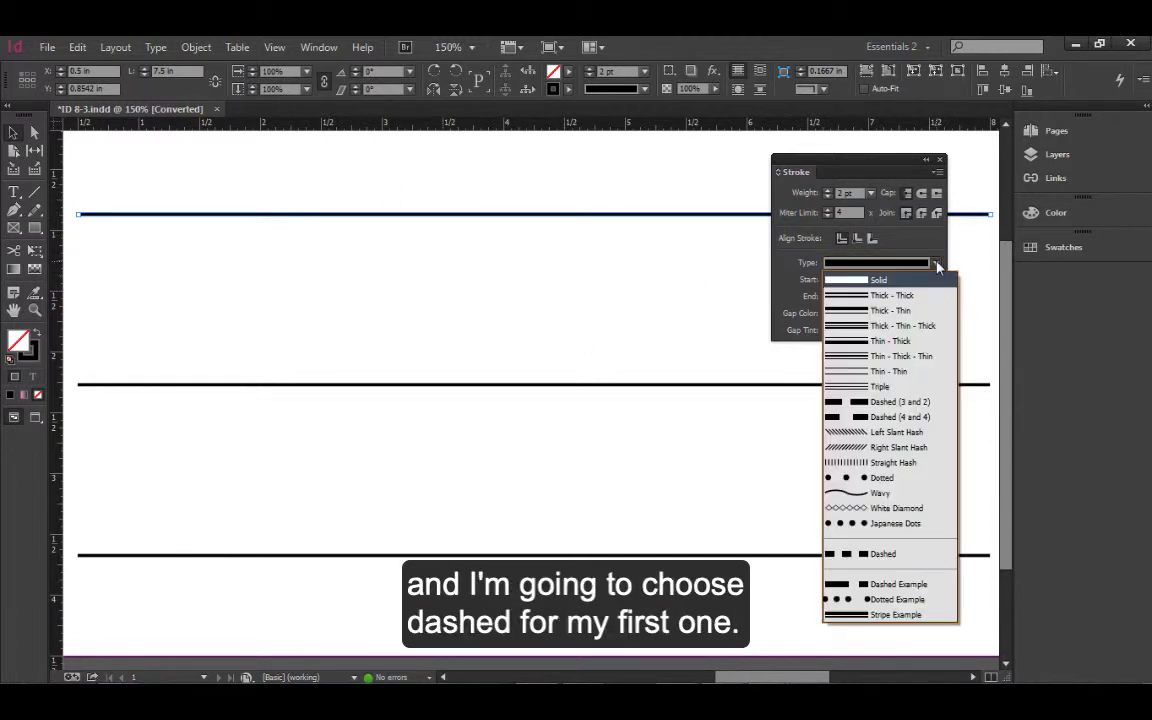
{"action": "left_click", "coordinate": [886, 588]}
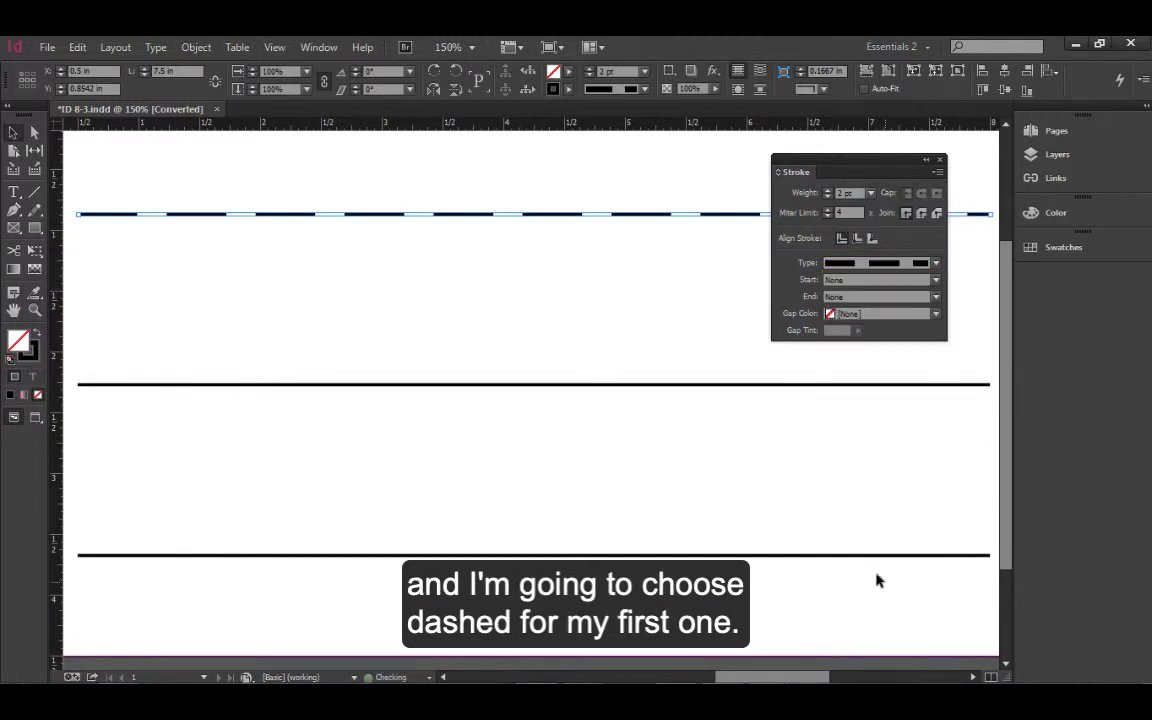
Step: Apply the Dotted Example stroke type to the middle line and Stripe Example to the bottom line
{"action": "left_click", "coordinate": [699, 386]}
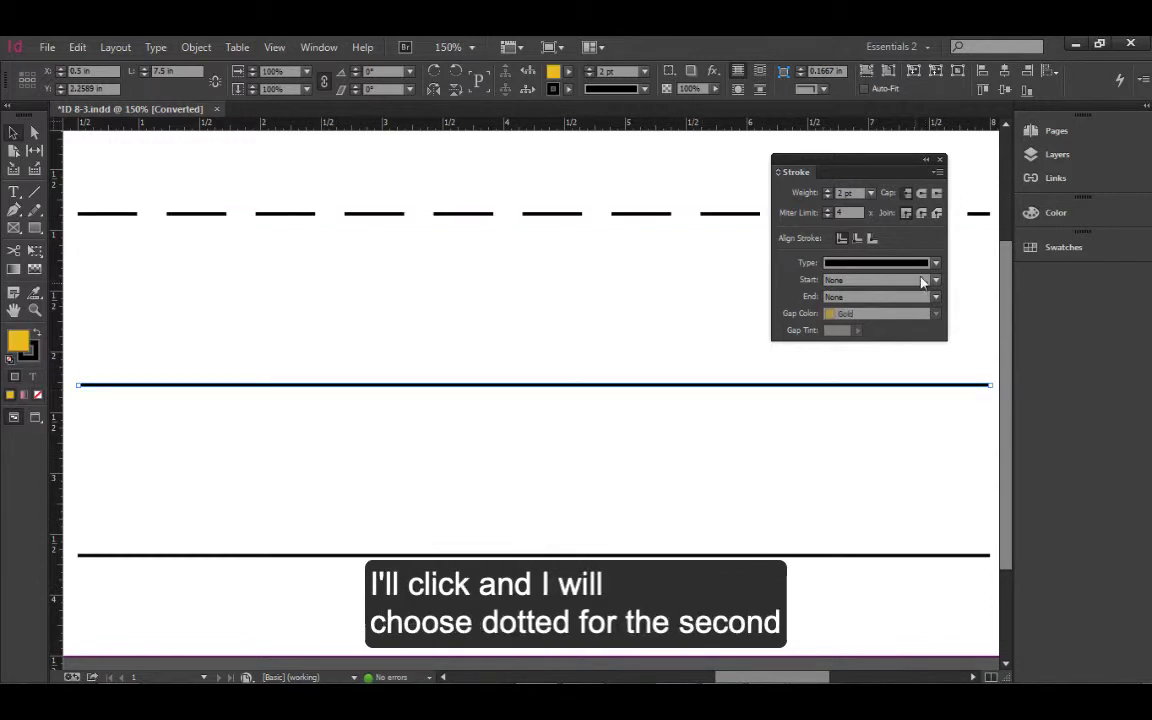
{"action": "left_click", "coordinate": [942, 264]}
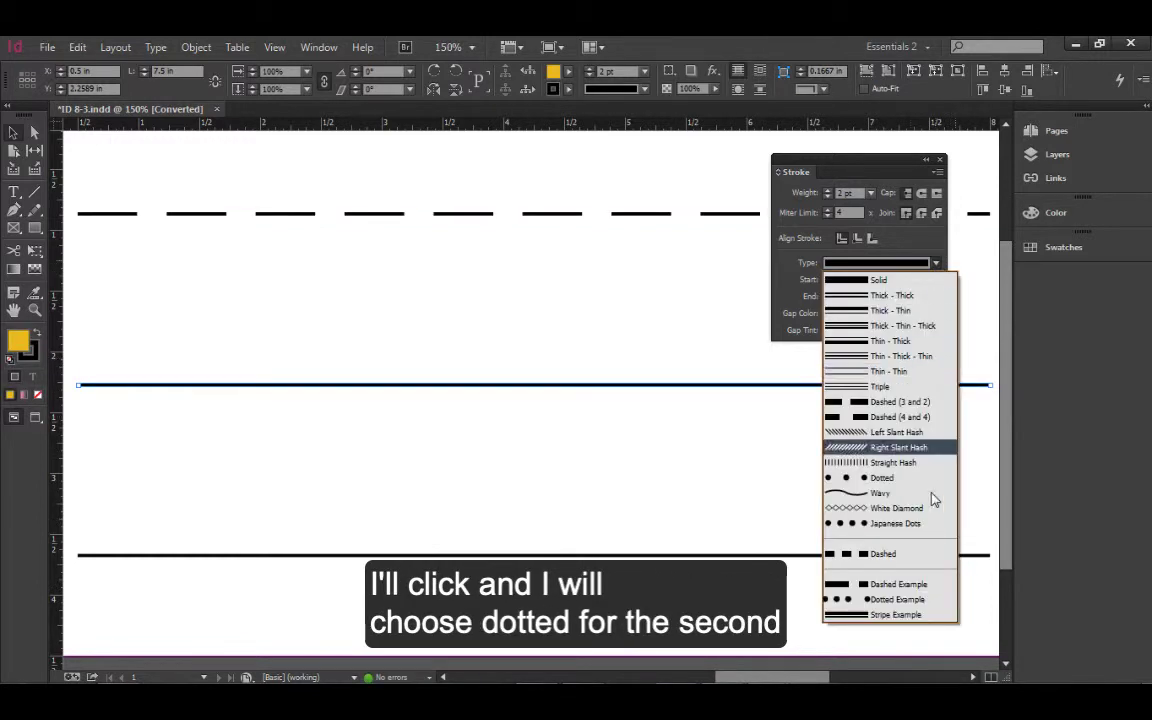
{"action": "left_click", "coordinate": [893, 601]}
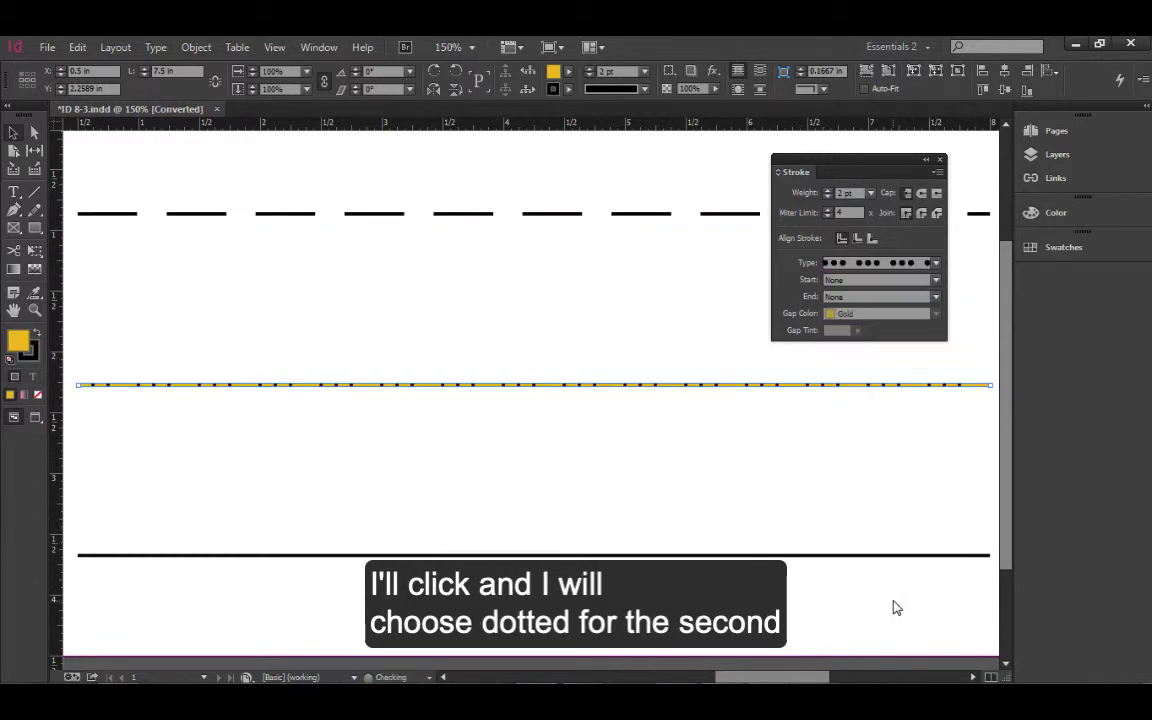
{"action": "left_click", "coordinate": [838, 556]}
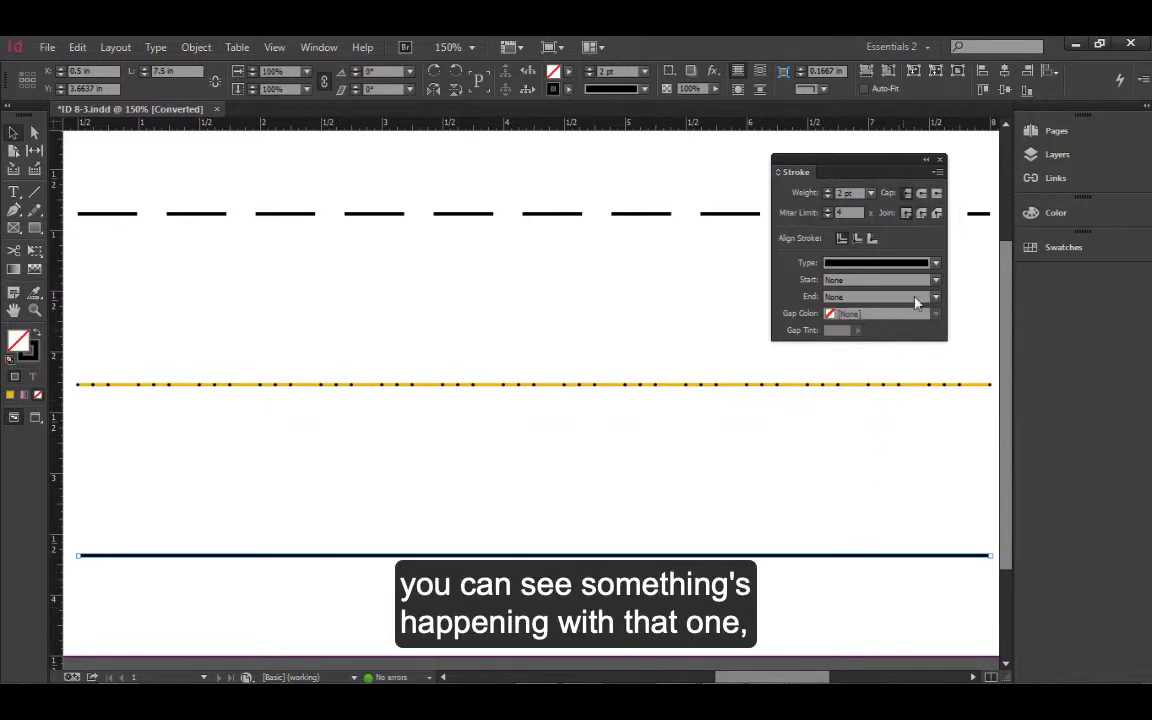
{"action": "left_click", "coordinate": [935, 264]}
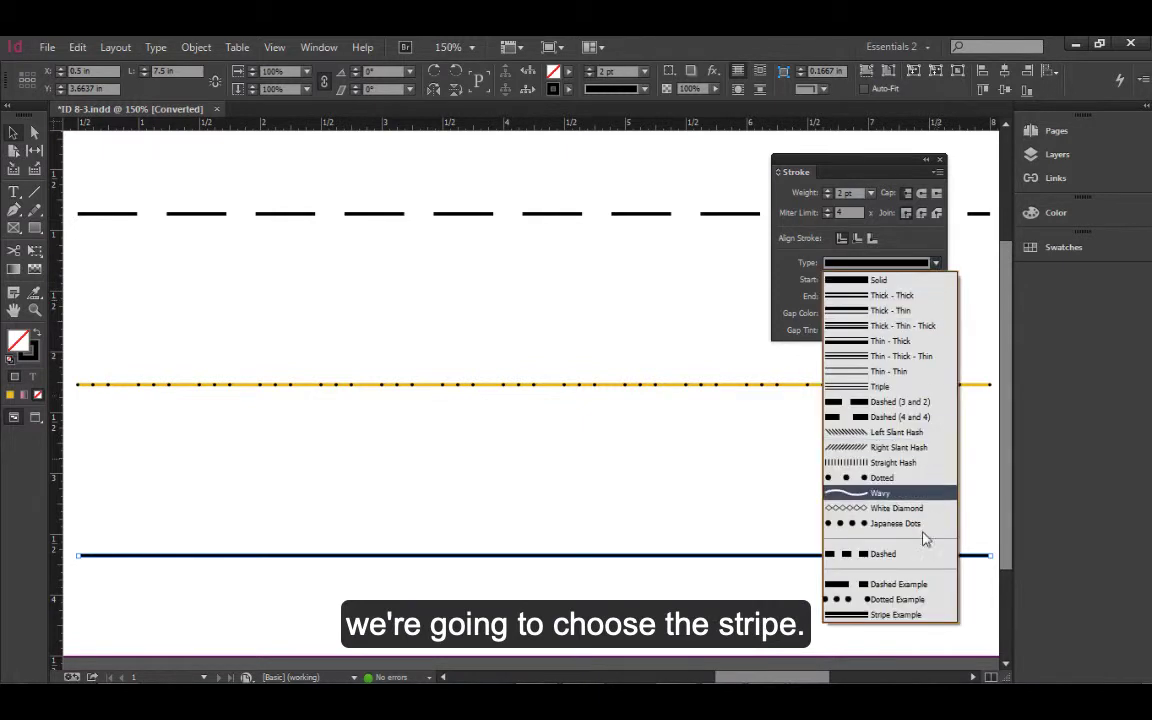
{"action": "left_click", "coordinate": [897, 618]}
{"action": "left_click", "coordinate": [905, 586]}
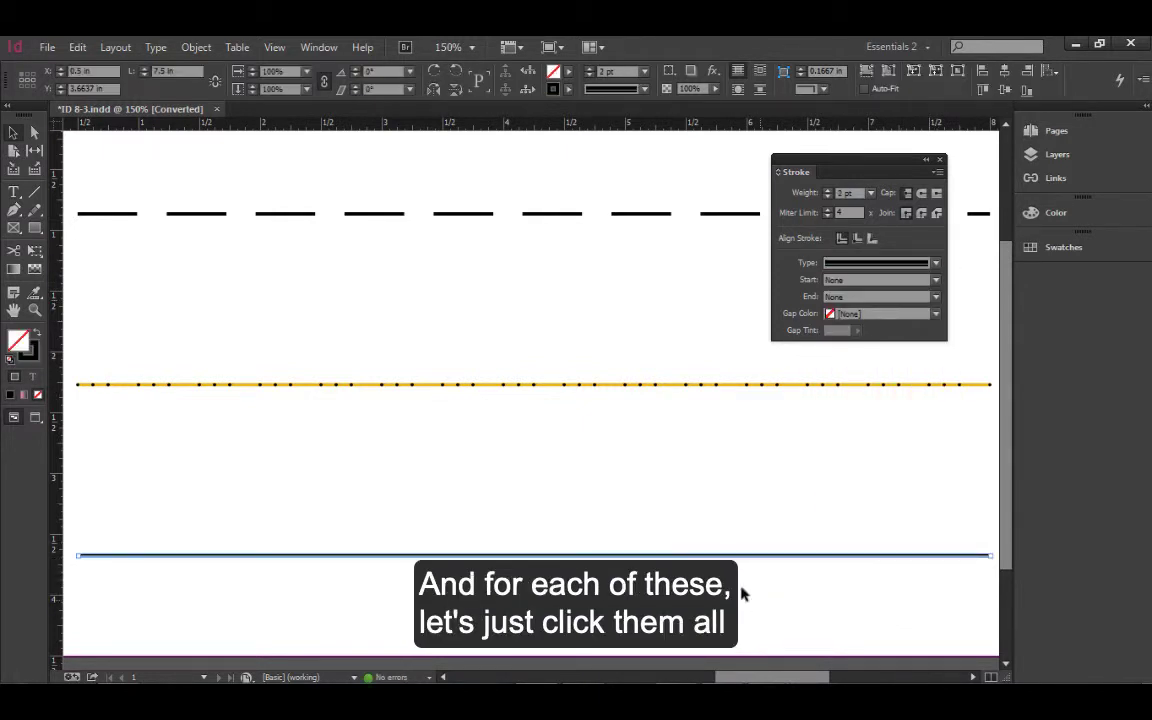
Step: Set the stroke weight of all three lines together to 10 pt and deselect them
{"action": "left_click_drag", "start_coordinate": [758, 604], "coordinate": [632, 195]}
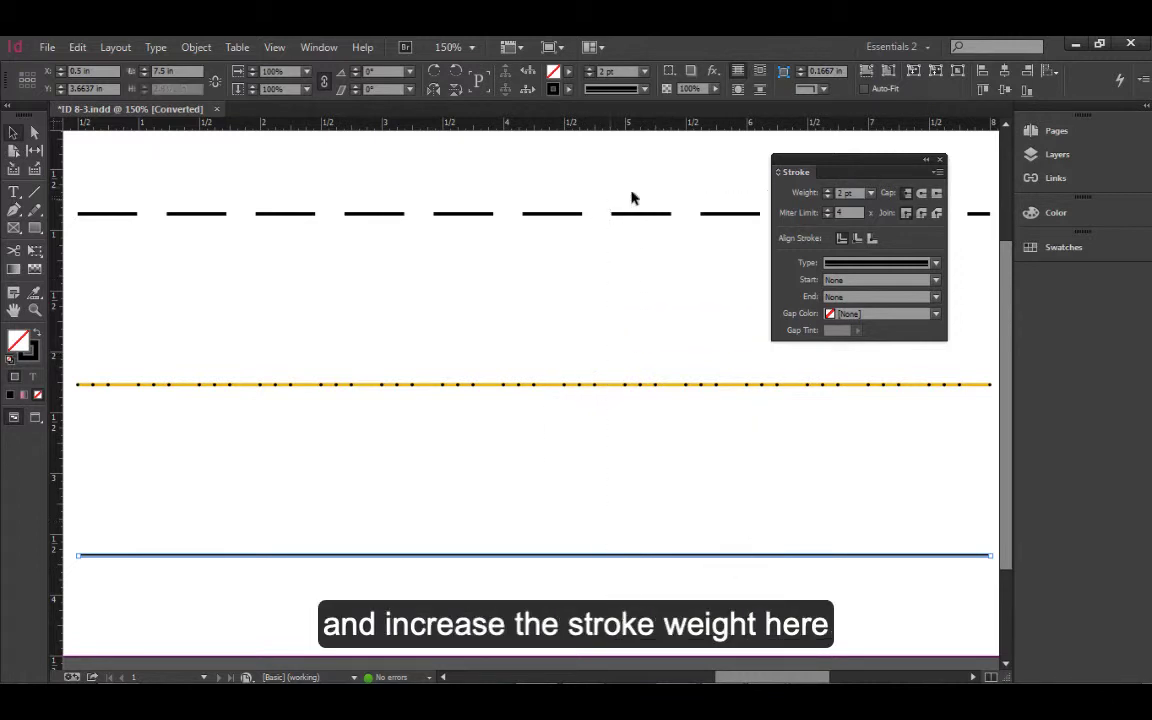
{"action": "left_click", "coordinate": [862, 196]}
{"action": "left_click", "coordinate": [862, 434]}
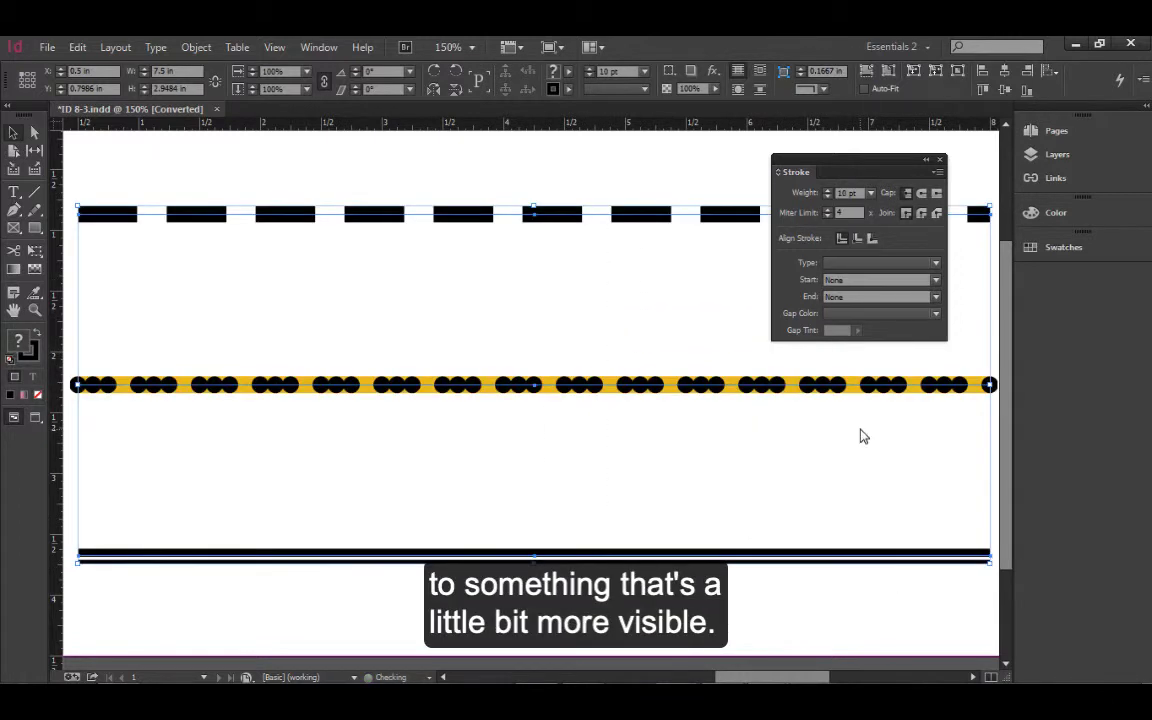
{"action": "left_click", "coordinate": [843, 535]}
Step: Try [None] and C=100 M=0 Y=0 K=0 as the gap color of the middle dotted line
{"action": "left_click", "coordinate": [712, 388]}
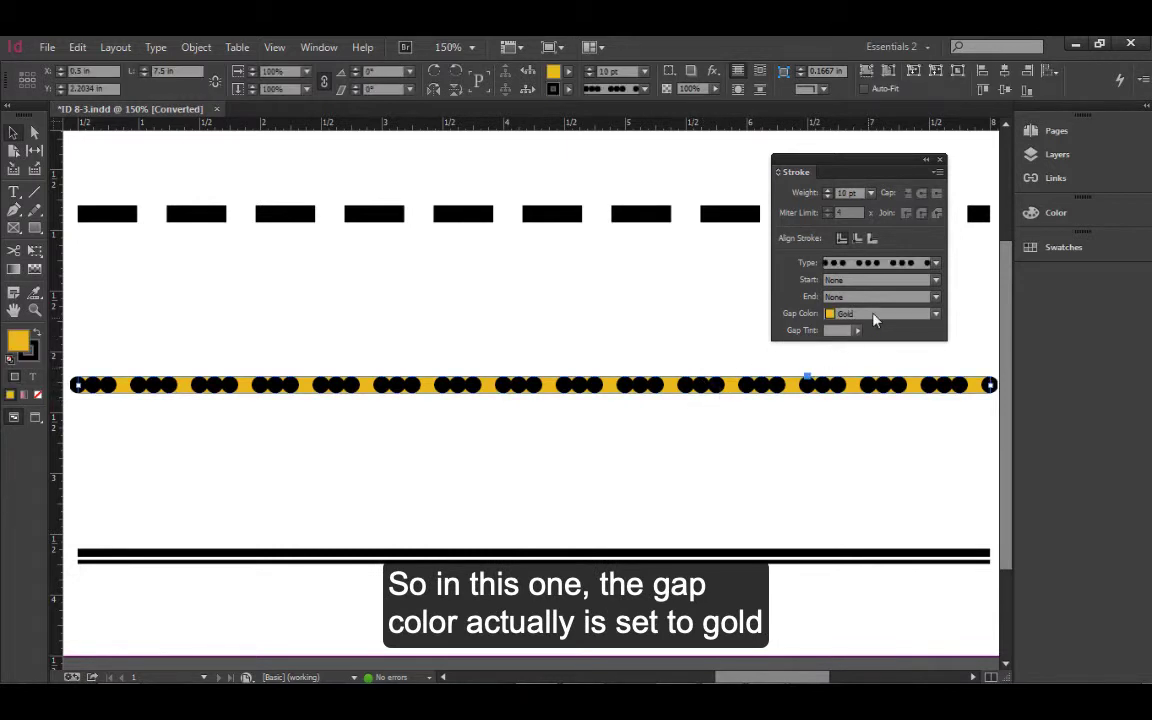
{"action": "left_click", "coordinate": [874, 318]}
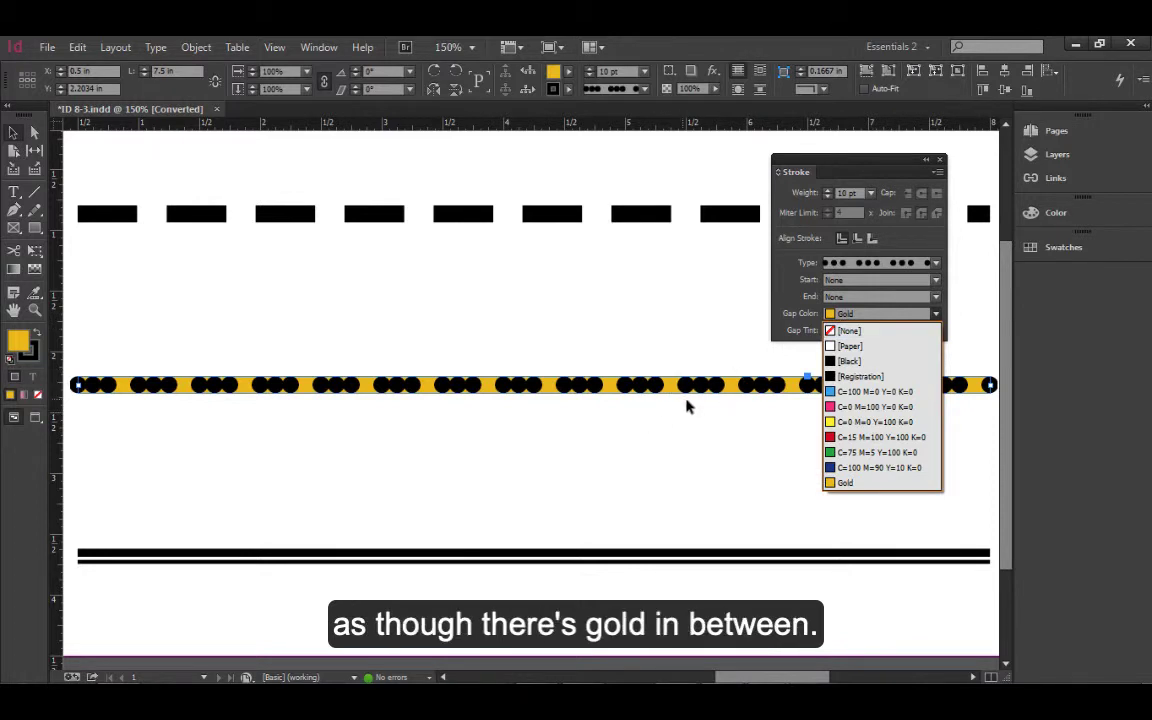
{"action": "left_click", "coordinate": [857, 334]}
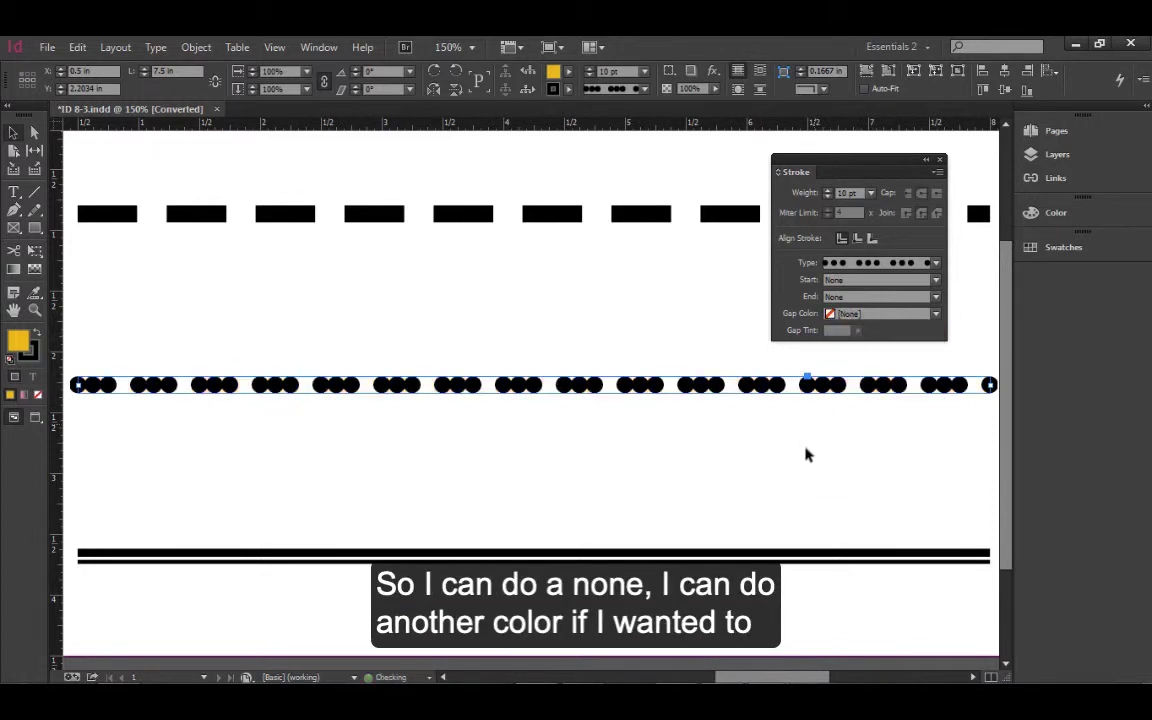
{"action": "left_click", "coordinate": [855, 314]}
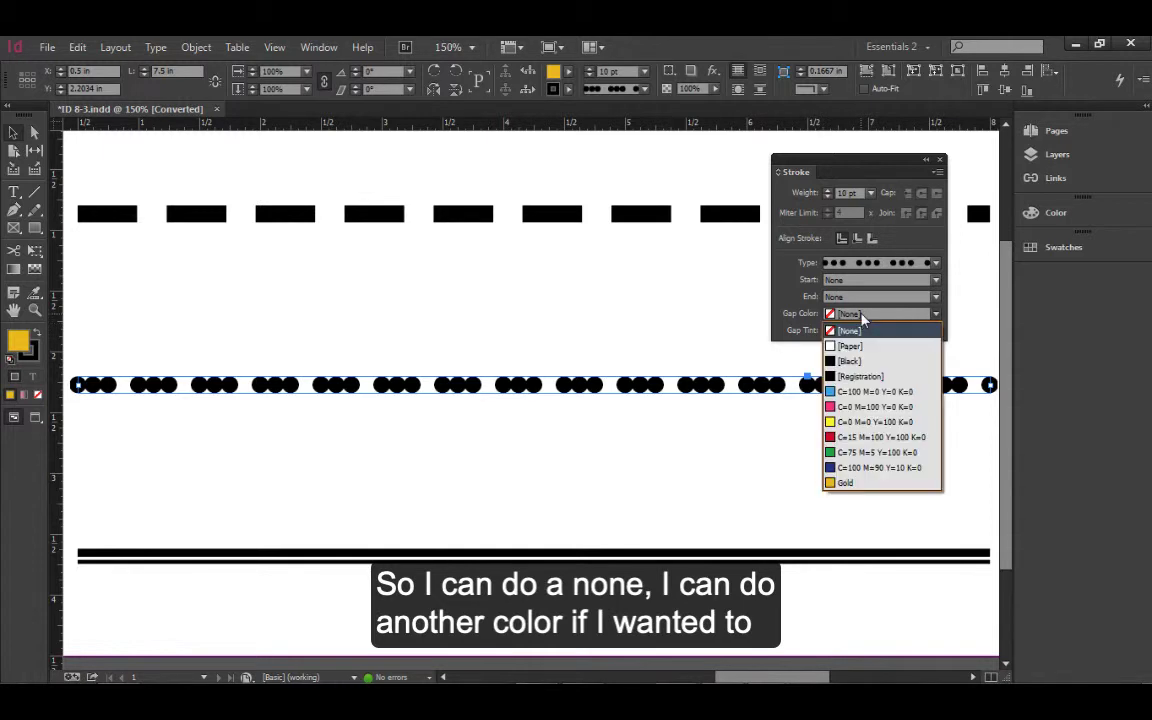
{"action": "left_click", "coordinate": [877, 394]}
{"action": "left_click", "coordinate": [707, 419]}
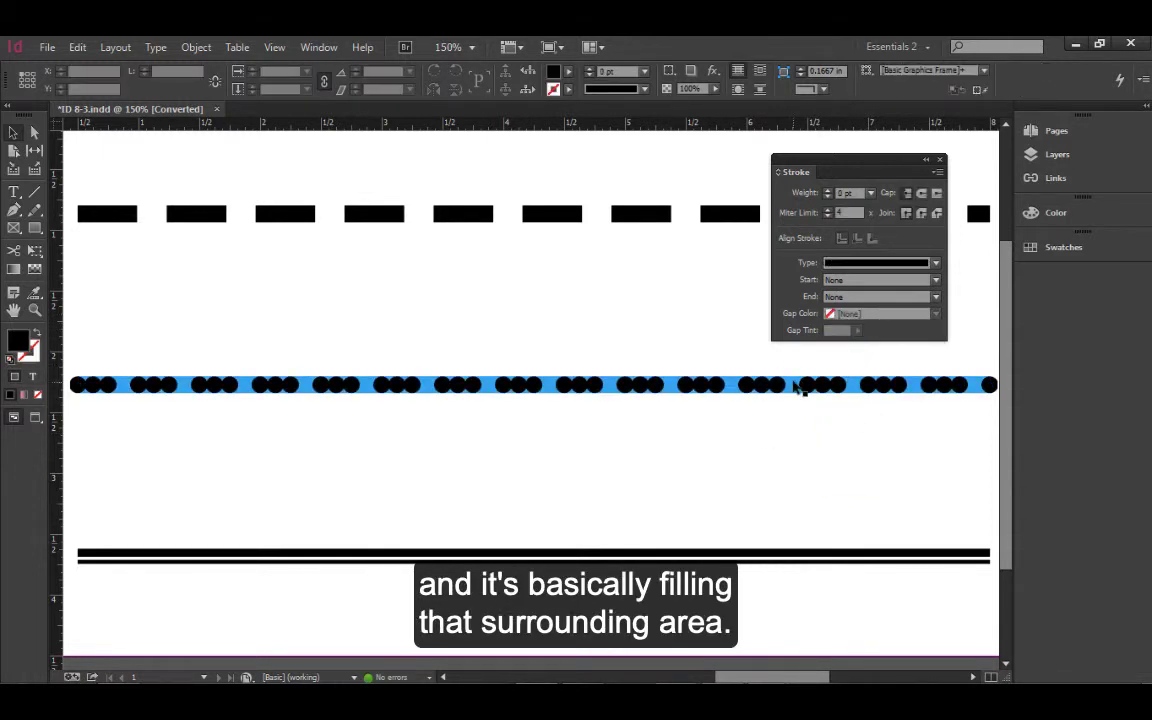
{"action": "left_click", "coordinate": [800, 388]}
Step: Set the gap color of the top dashed line and the bottom stripe line to C=100 M=0 Y=0 K=0
{"action": "left_click", "coordinate": [585, 213]}
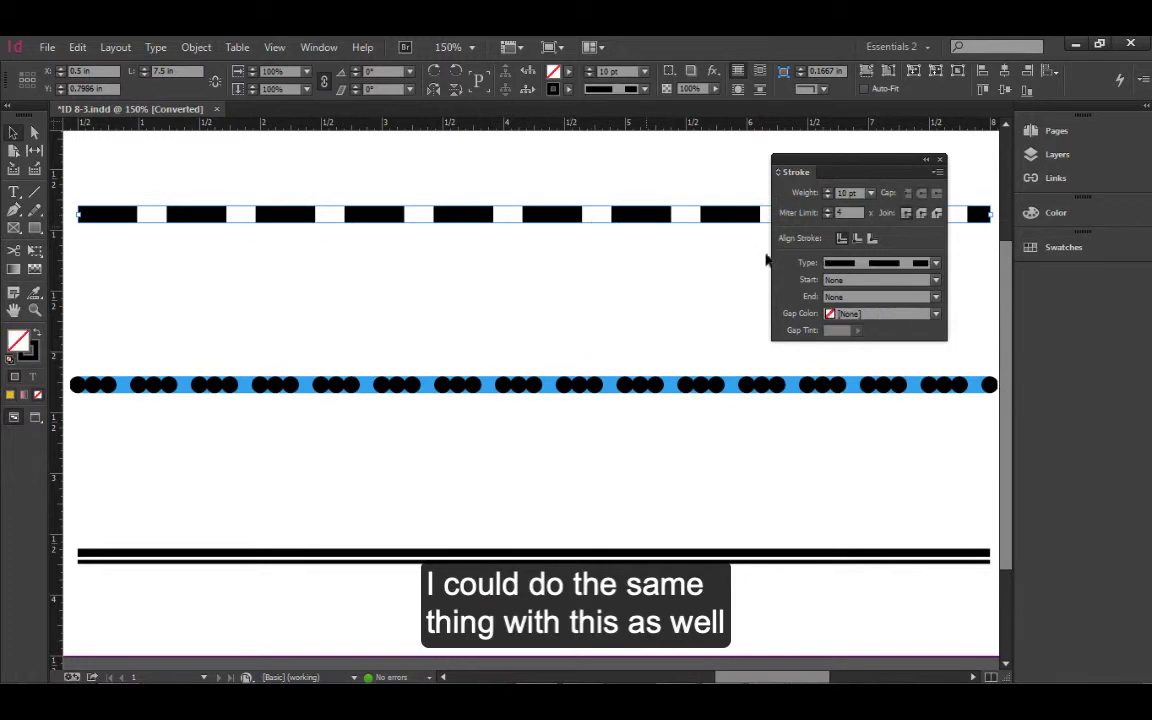
{"action": "left_click", "coordinate": [840, 314]}
{"action": "left_click", "coordinate": [860, 394]}
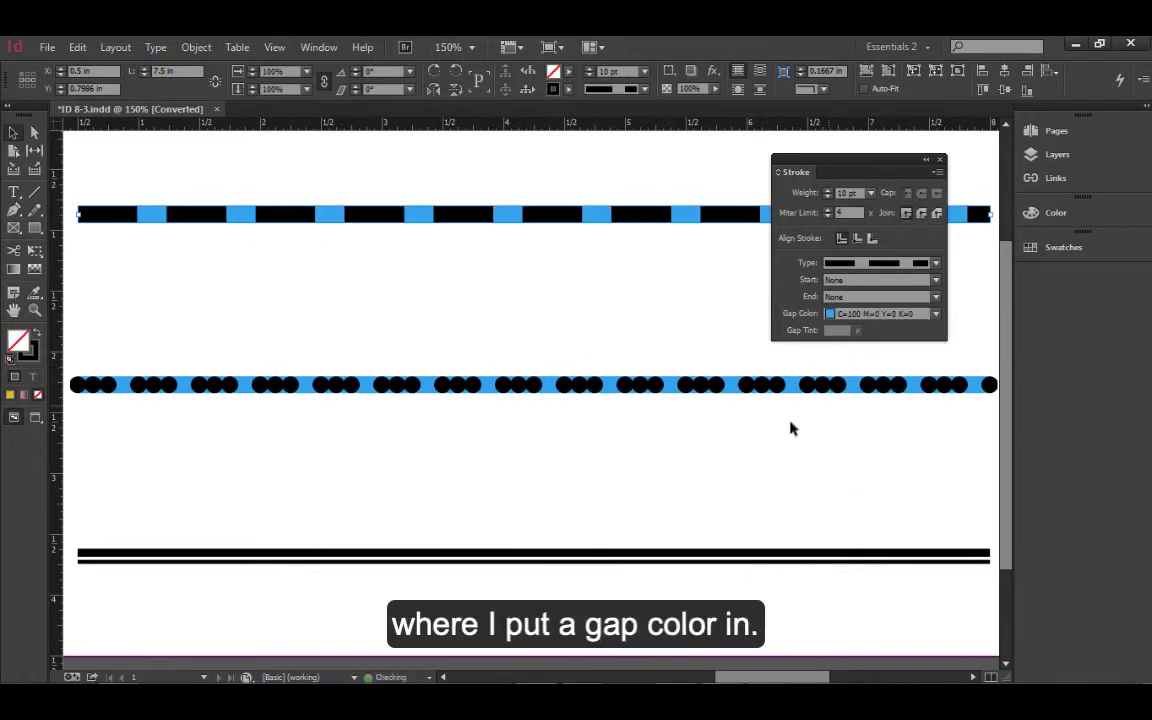
{"action": "left_click", "coordinate": [733, 432]}
{"action": "left_click", "coordinate": [795, 541]}
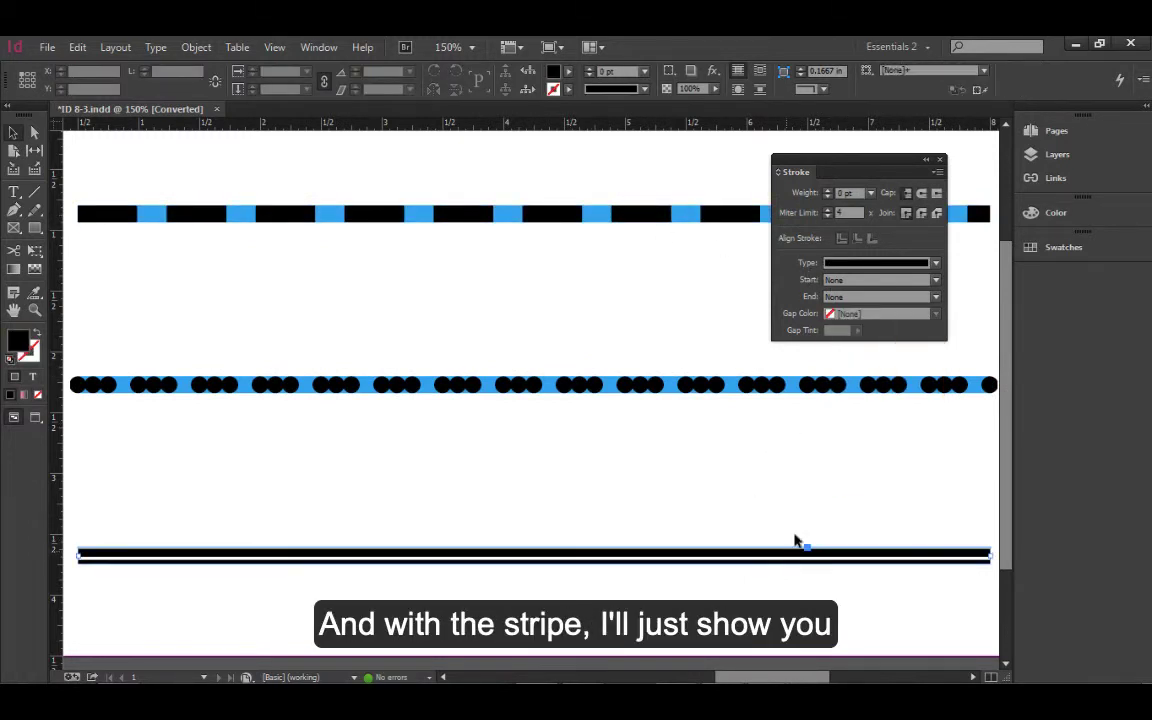
{"action": "left_click", "coordinate": [878, 314]}
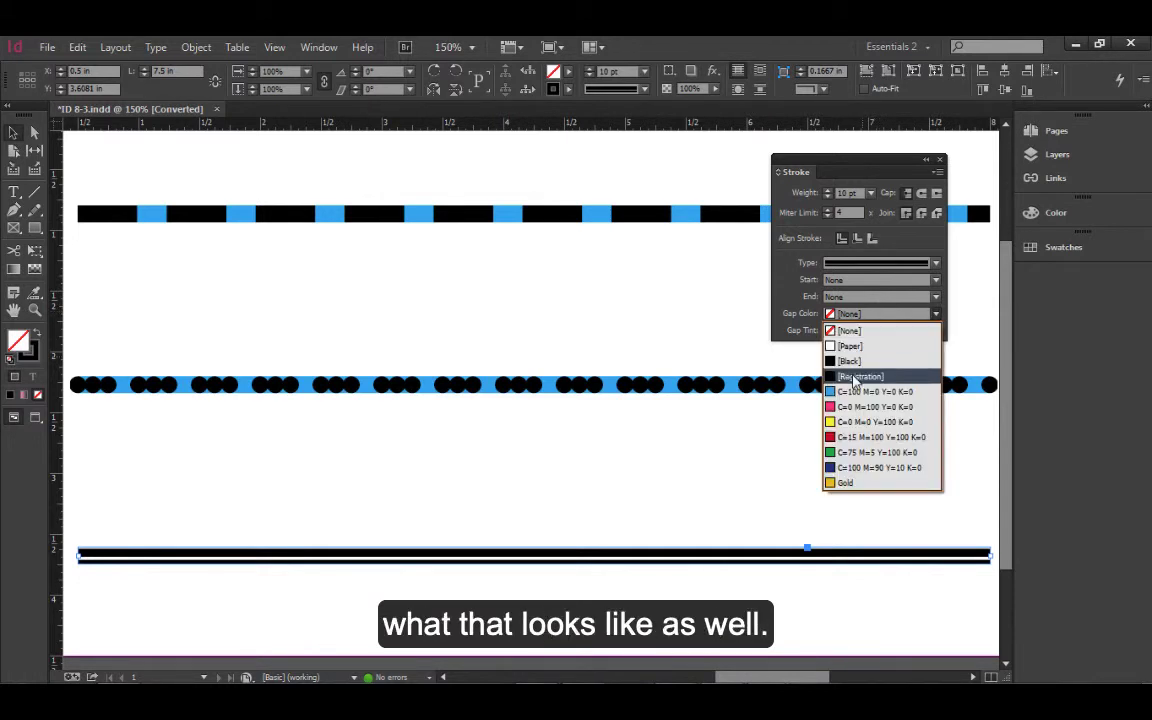
{"action": "left_click", "coordinate": [860, 391]}
{"action": "left_click", "coordinate": [864, 581]}
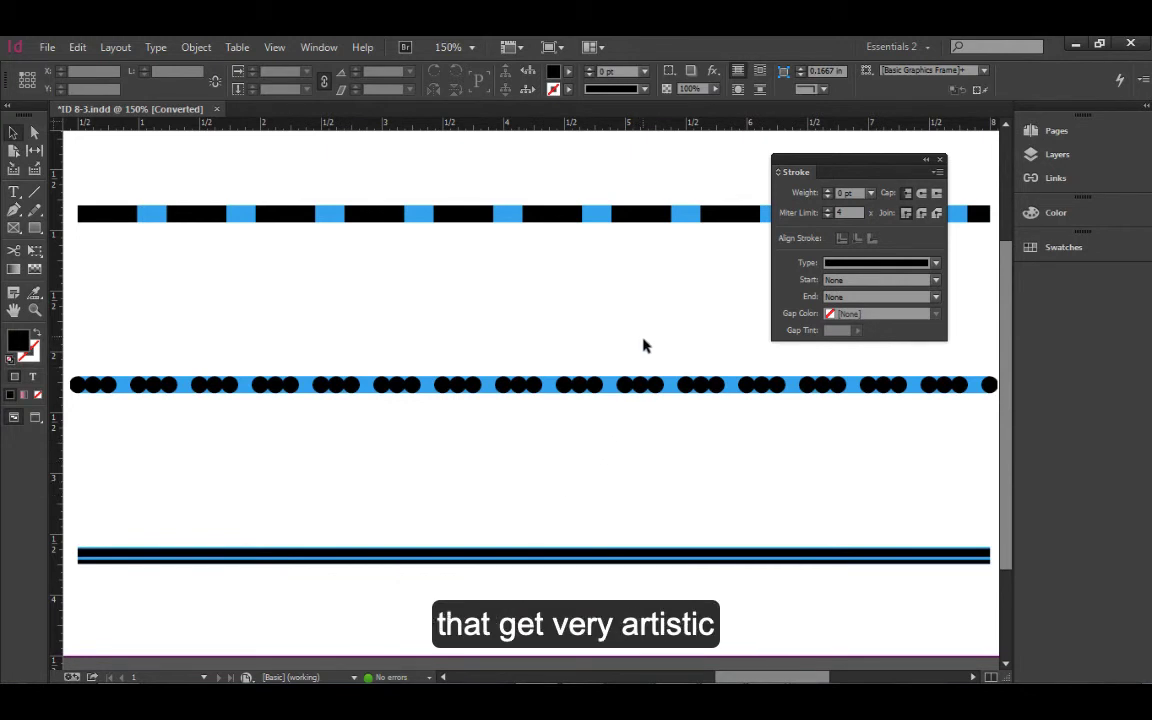
Step: Set the middle dotted line's gap color to [Paper] and deselect the line
{"action": "left_click", "coordinate": [585, 385]}
{"action": "left_click", "coordinate": [907, 318]}
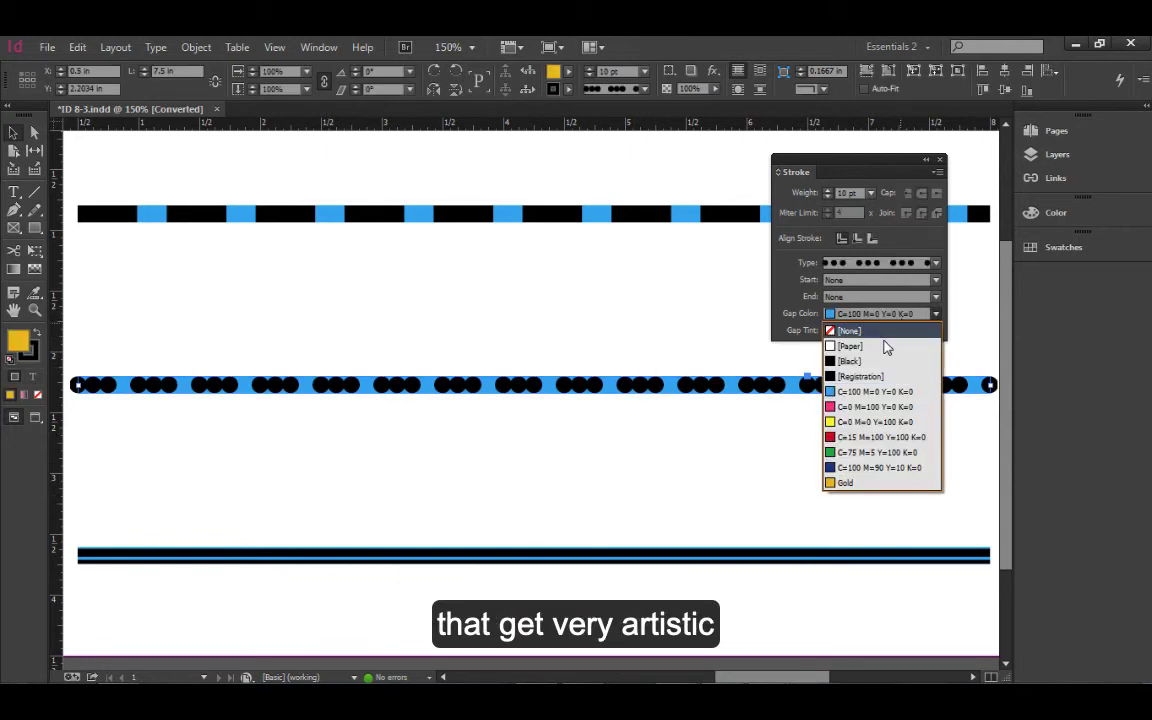
{"action": "left_click", "coordinate": [869, 350]}
{"action": "left_click", "coordinate": [710, 460]}
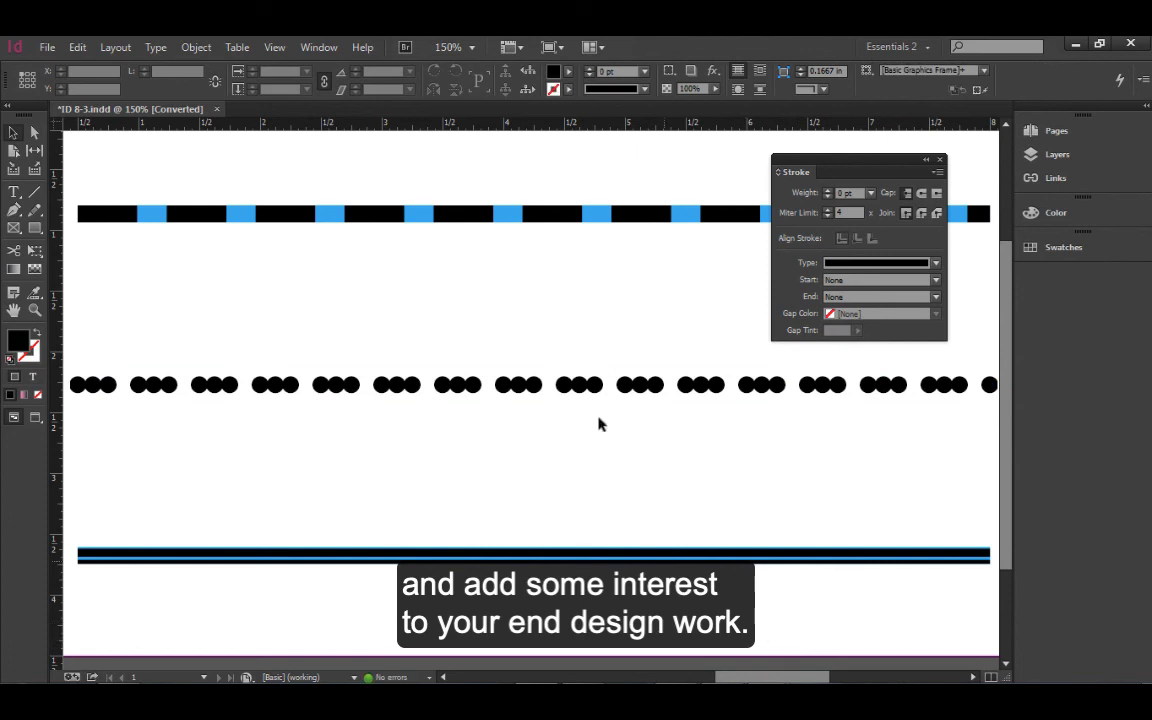